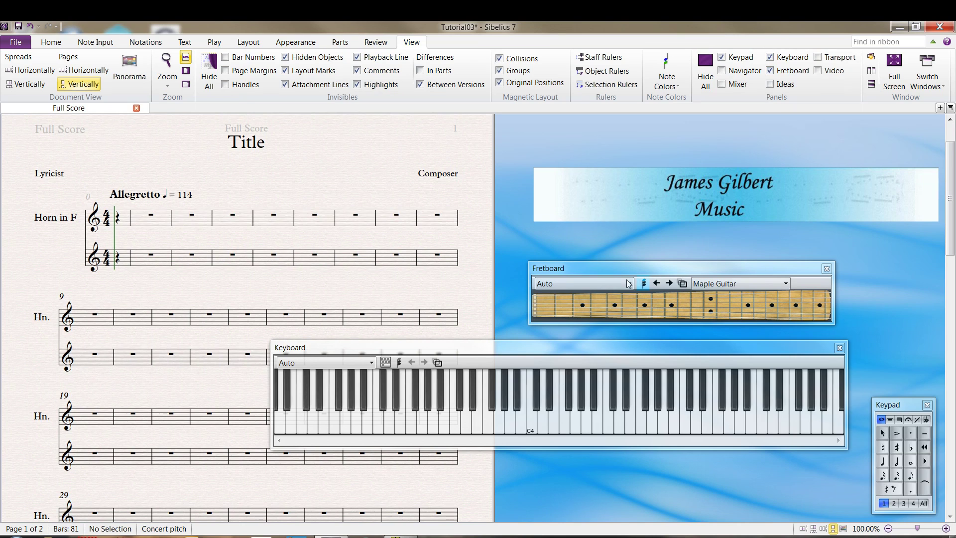
Enter a low F2 and then an F5 at the start of bar 1 of the Horn in F part.
click(144, 220)
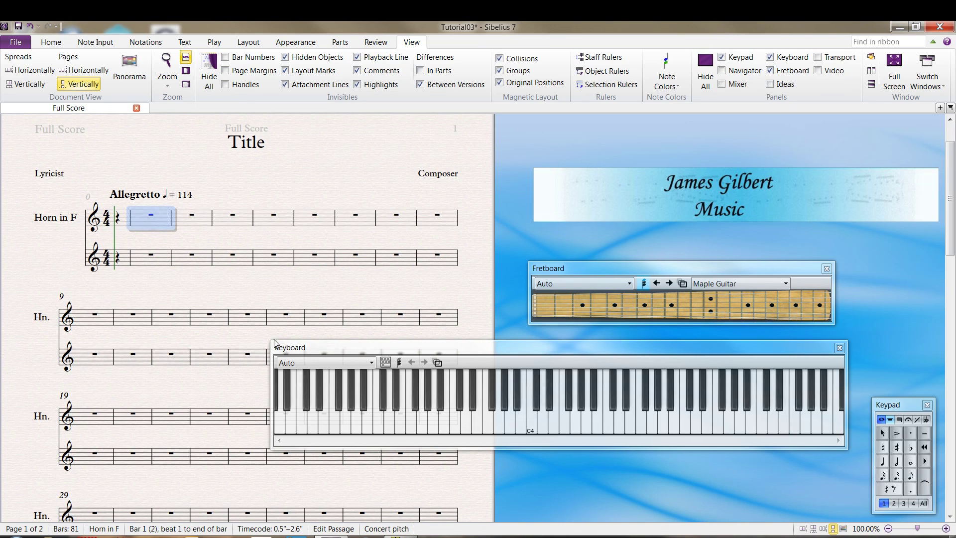
click(411, 419)
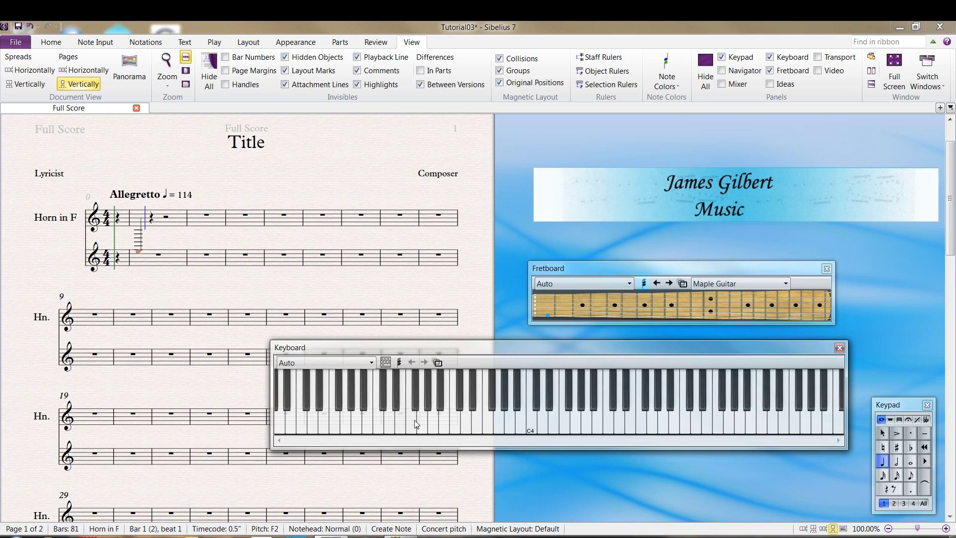
click(643, 421)
Build an F–A–C chord on beat 3 and a G–B–D chord on beat 4, advancing to bar 2.
click(562, 421)
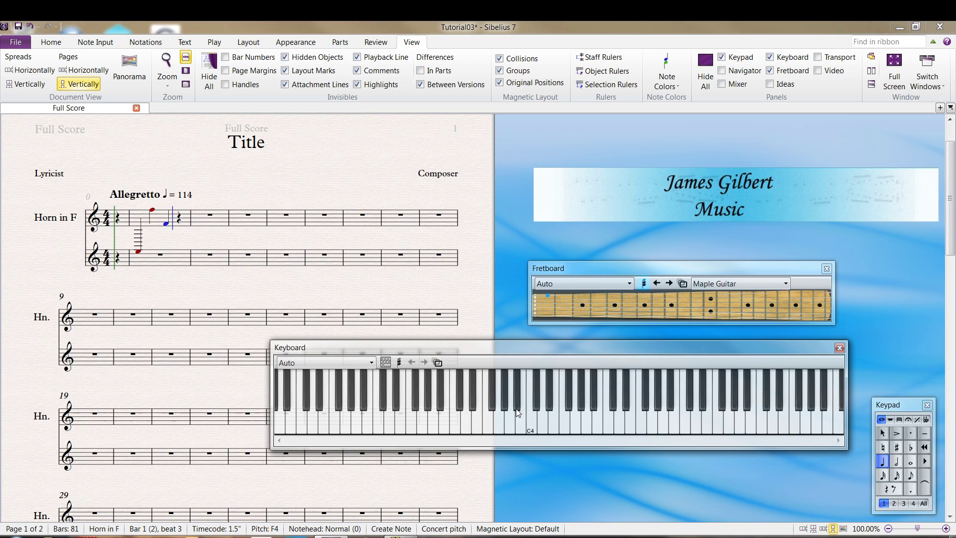
shift+click(586, 418)
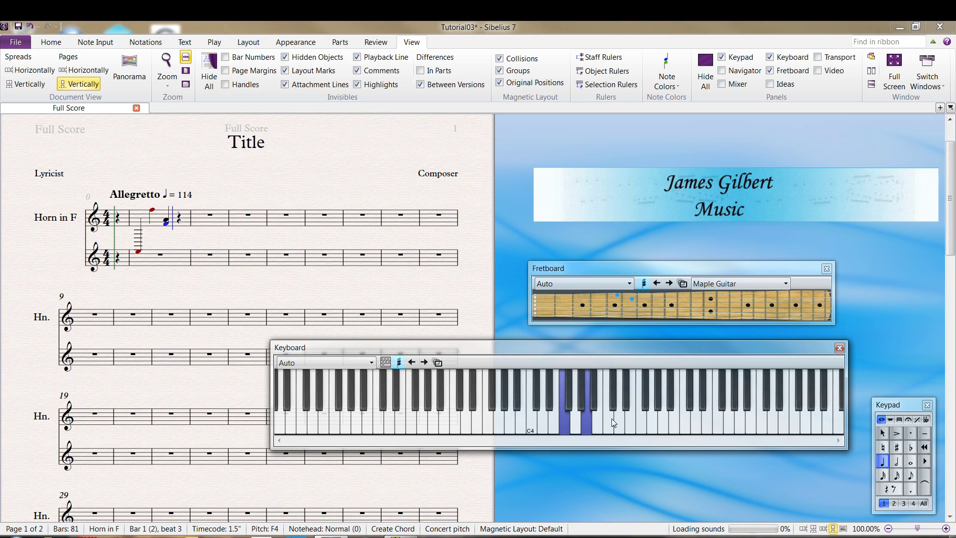
shift+click(611, 418)
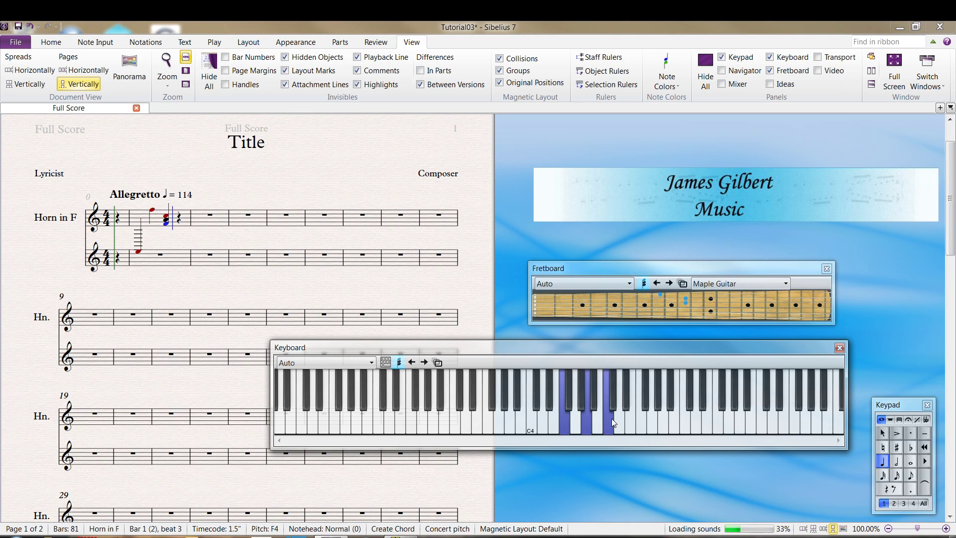
click(423, 363)
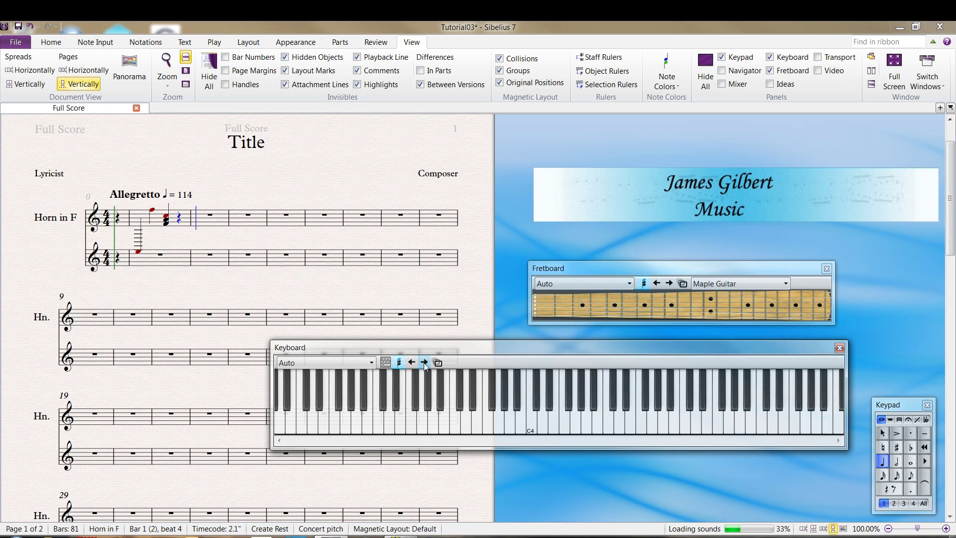
click(575, 421)
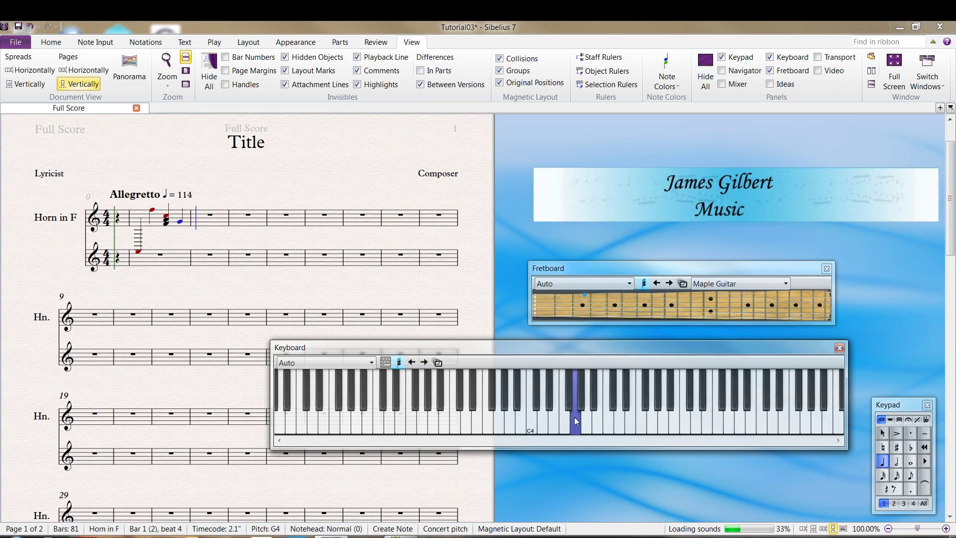
click(597, 417)
click(619, 417)
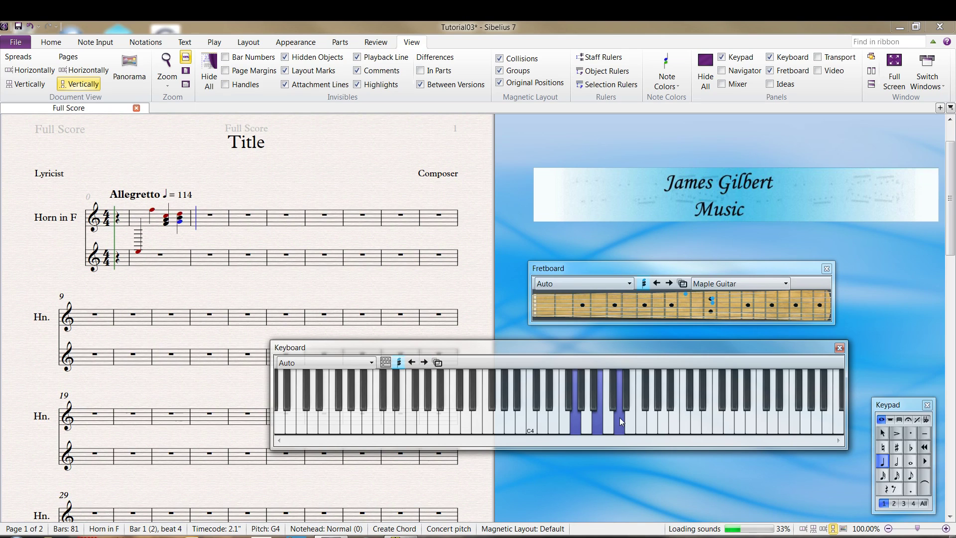
click(423, 363)
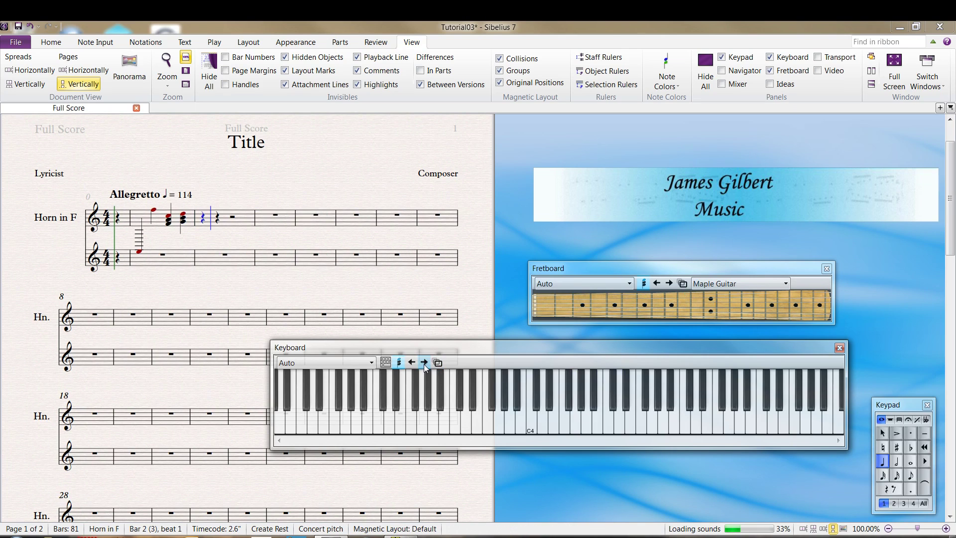
Turn the bar 2 rest into an F3 raised a semitone, with E4 above it as a chord.
key(Escape)
click(584, 306)
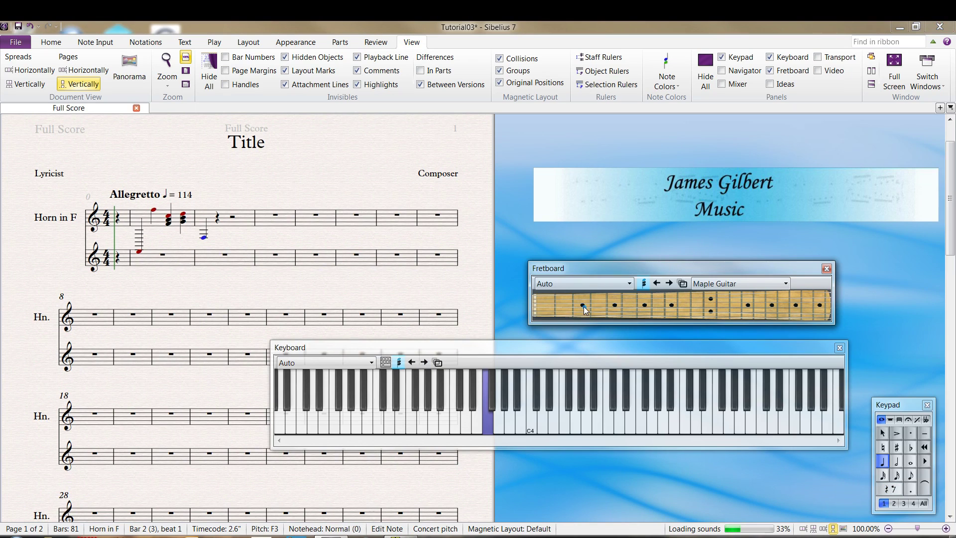
click(635, 306)
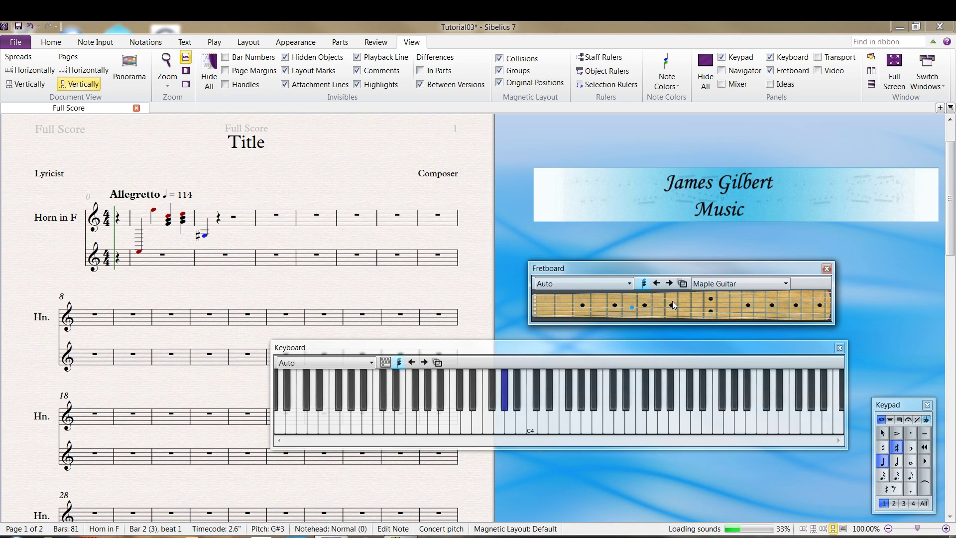
click(673, 302)
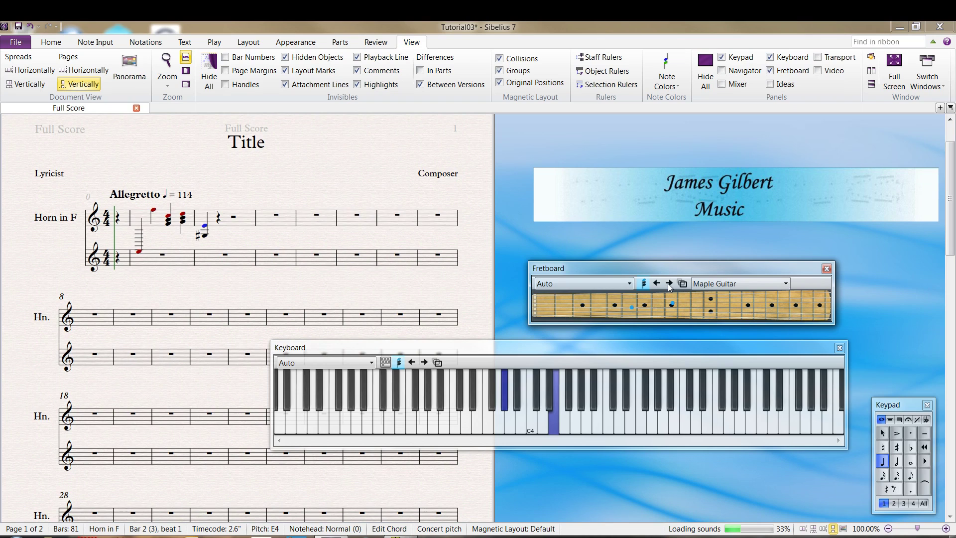
Add A4 and B♭4, then continue the single-note run through bar 3, ending on C5.
click(685, 297)
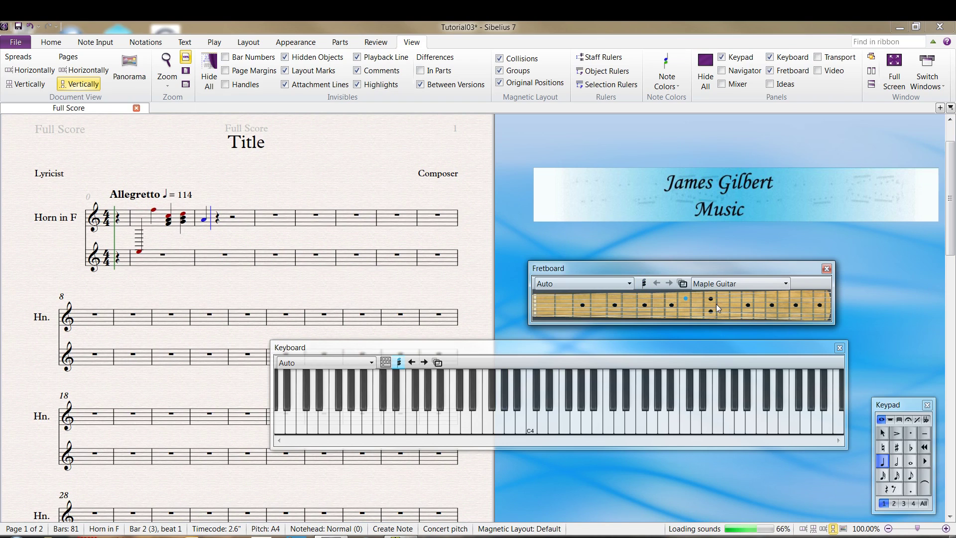
key(b)
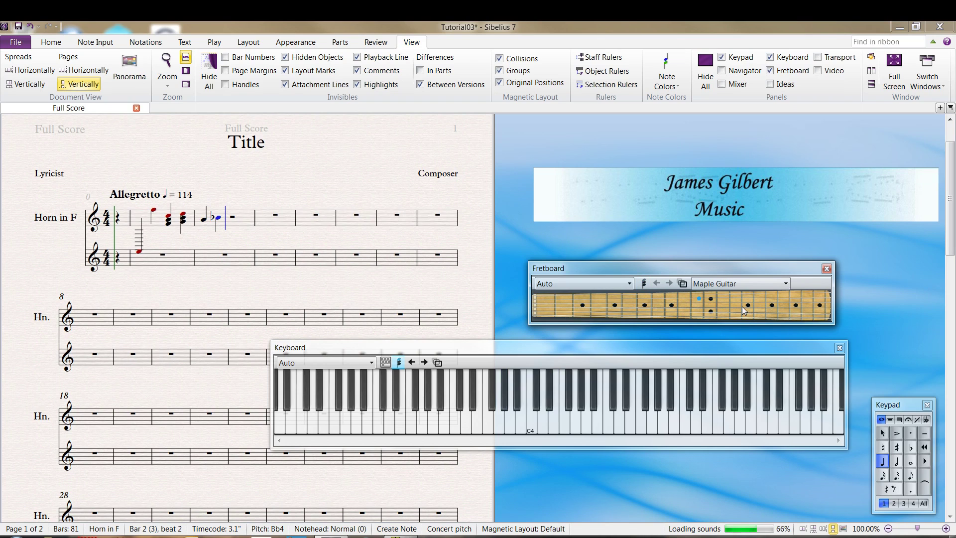
click(742, 306)
click(707, 314)
click(685, 303)
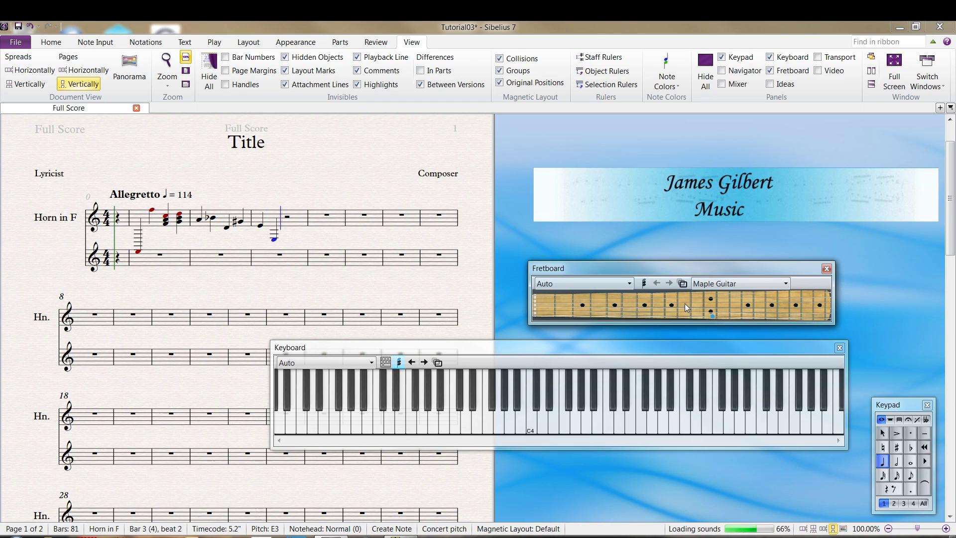
click(676, 297)
click(660, 296)
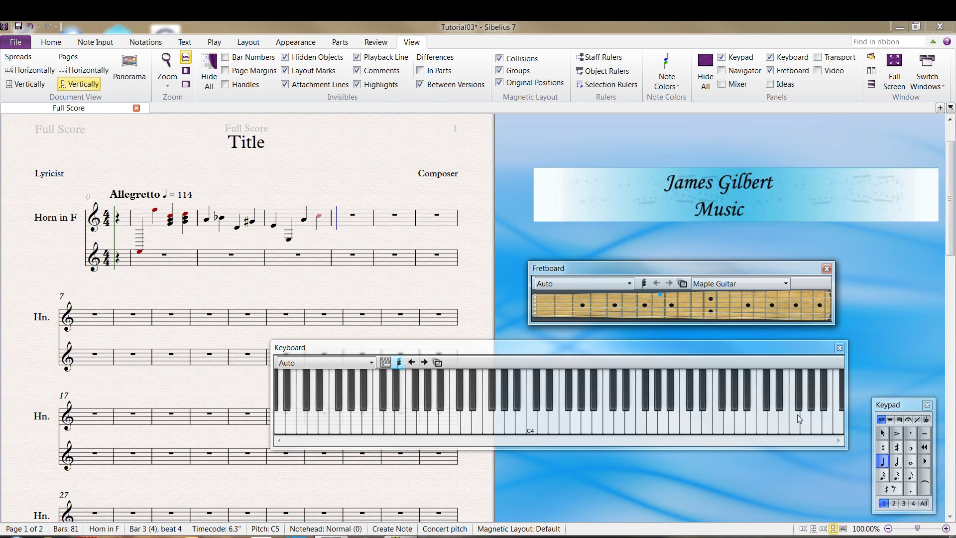
Dock the Keyboard and Fretboard panels, then close both.
drag(780, 349, 623, 512)
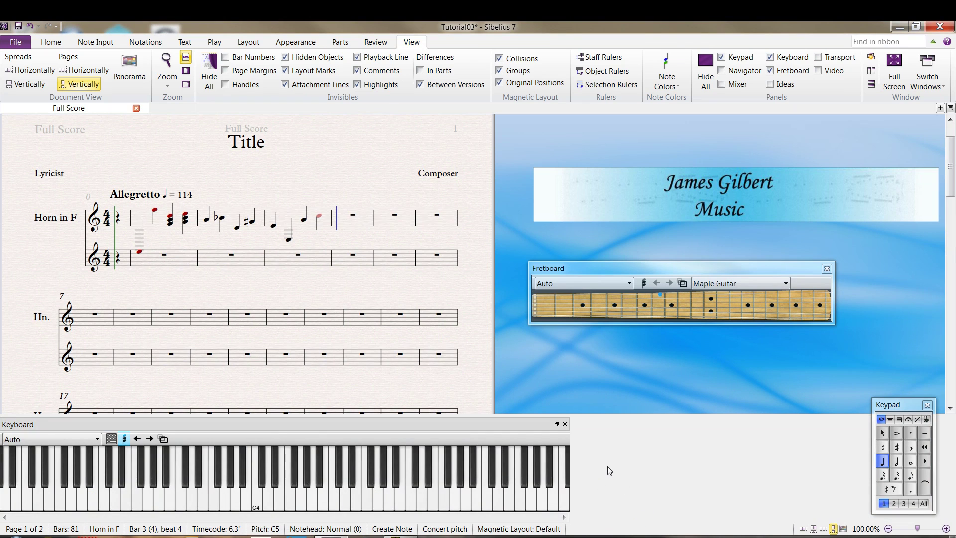
drag(617, 273, 529, 455)
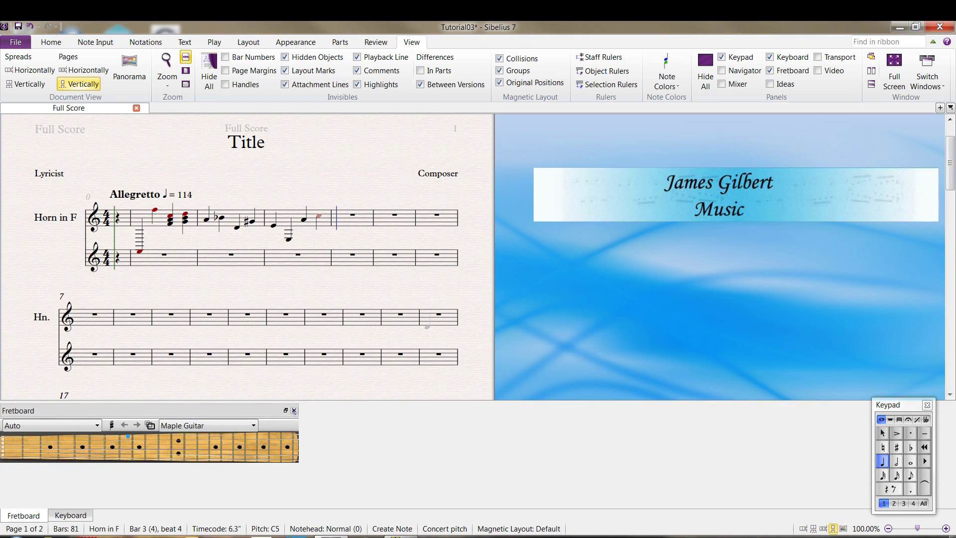
click(294, 410)
click(565, 424)
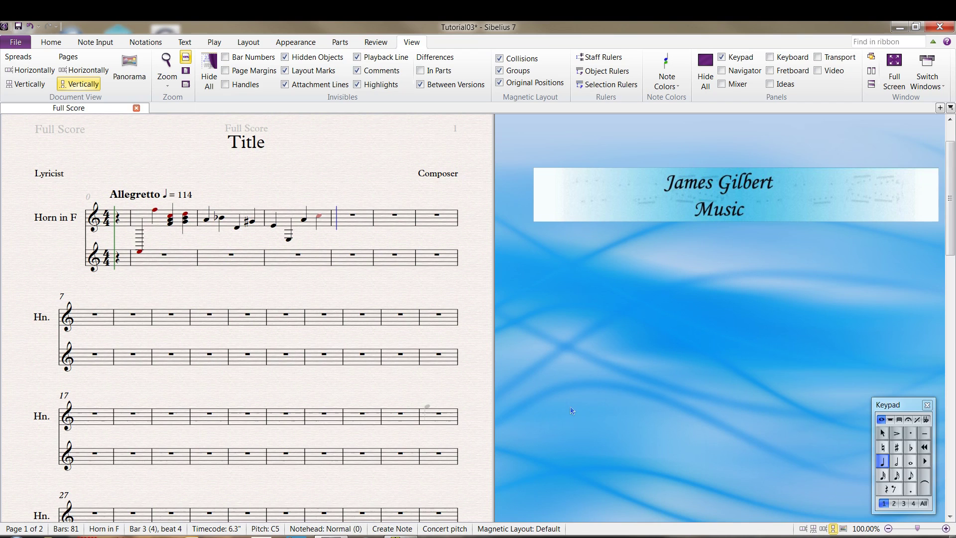
Open the Flexi-time Options dialog from the Note Input tab.
click(215, 43)
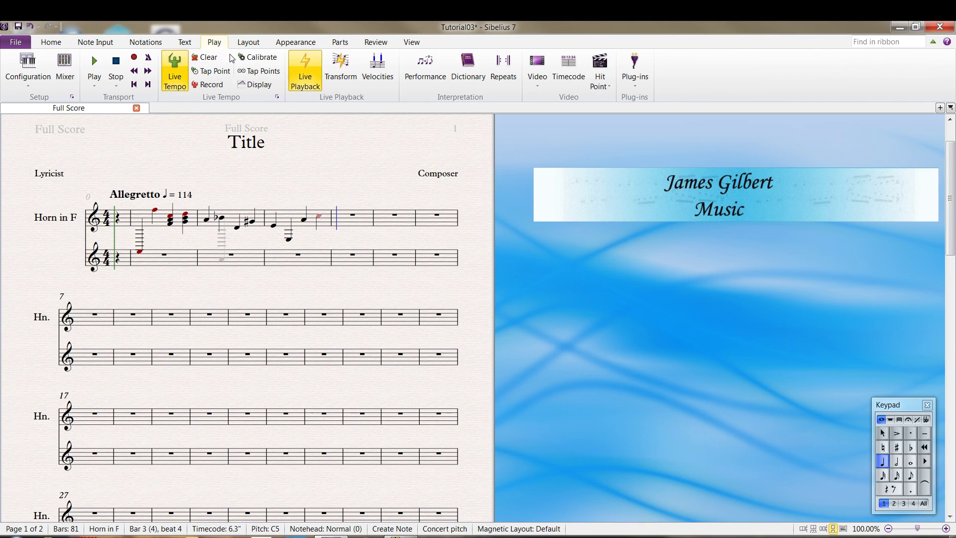
click(95, 44)
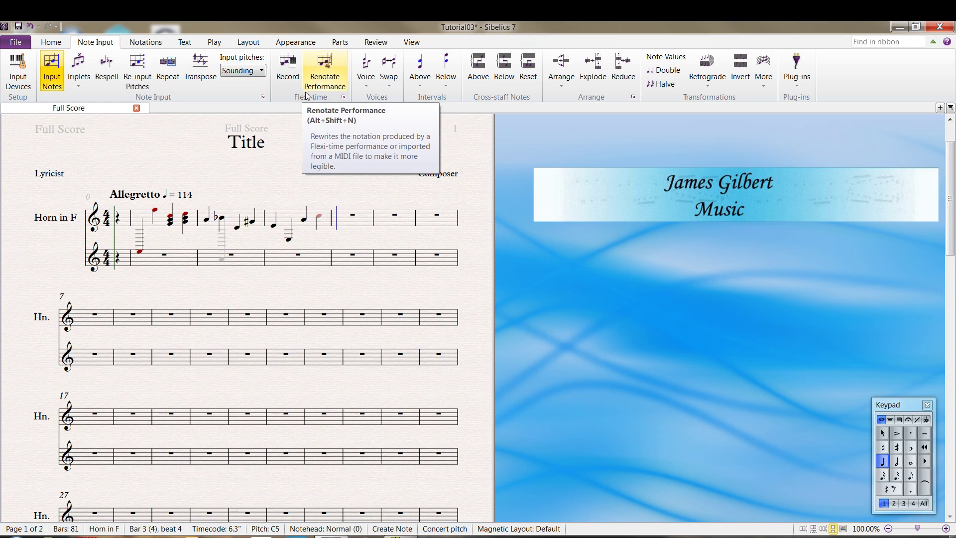
click(343, 96)
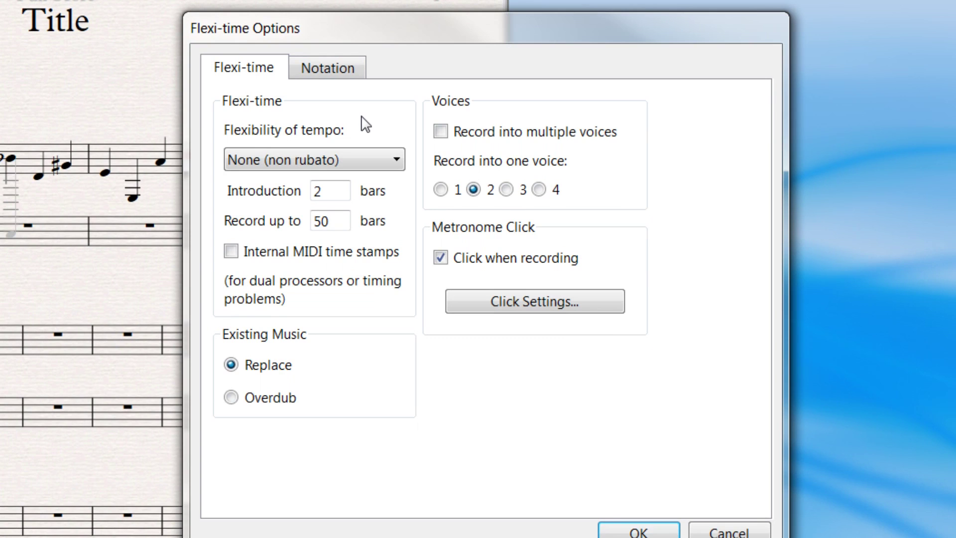
Set the Flexi-time notation minimum duration to an eighth note, leaving triplets at None.
click(327, 73)
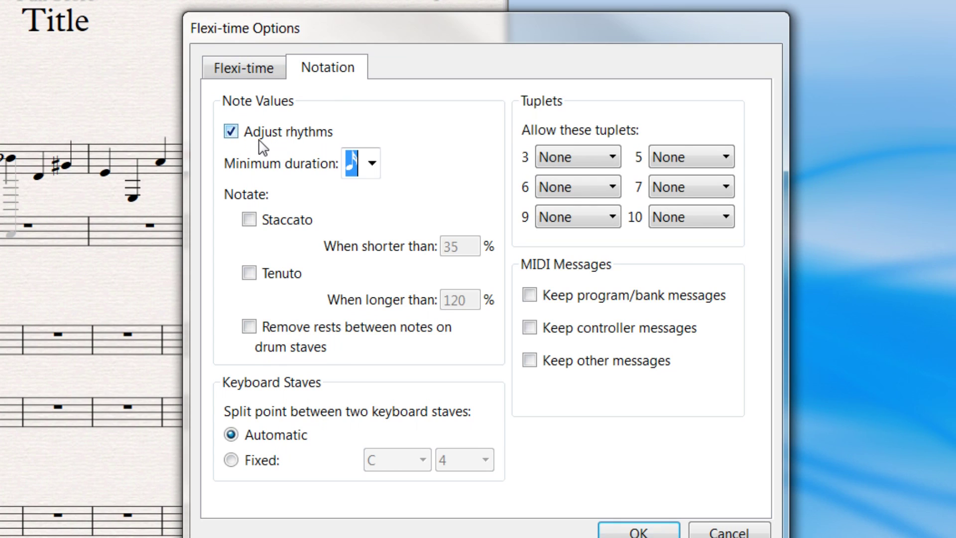
click(372, 162)
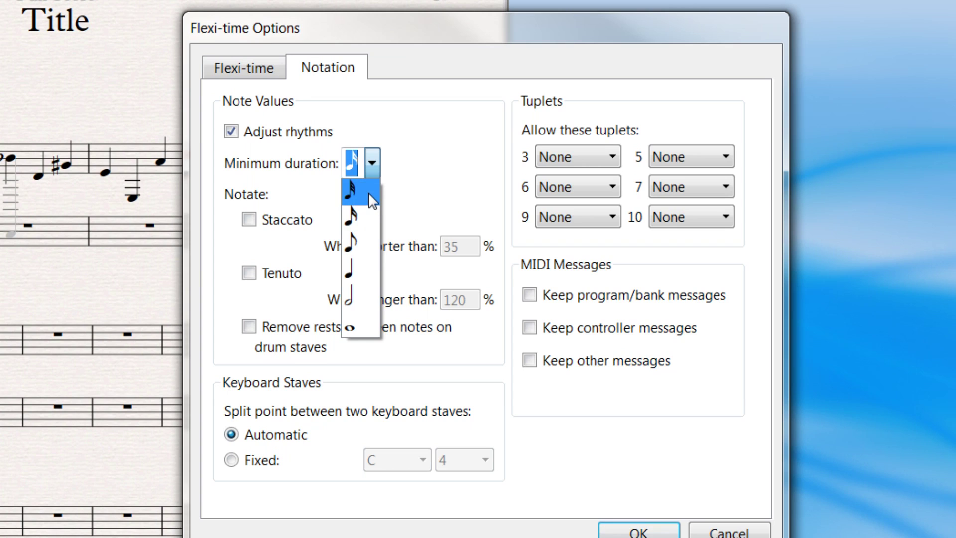
click(360, 240)
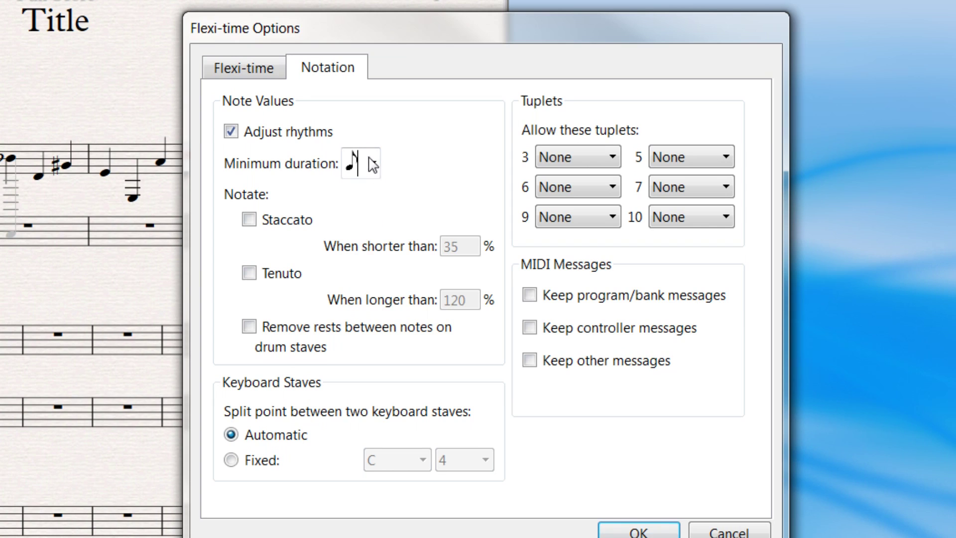
click(372, 163)
click(362, 238)
click(554, 159)
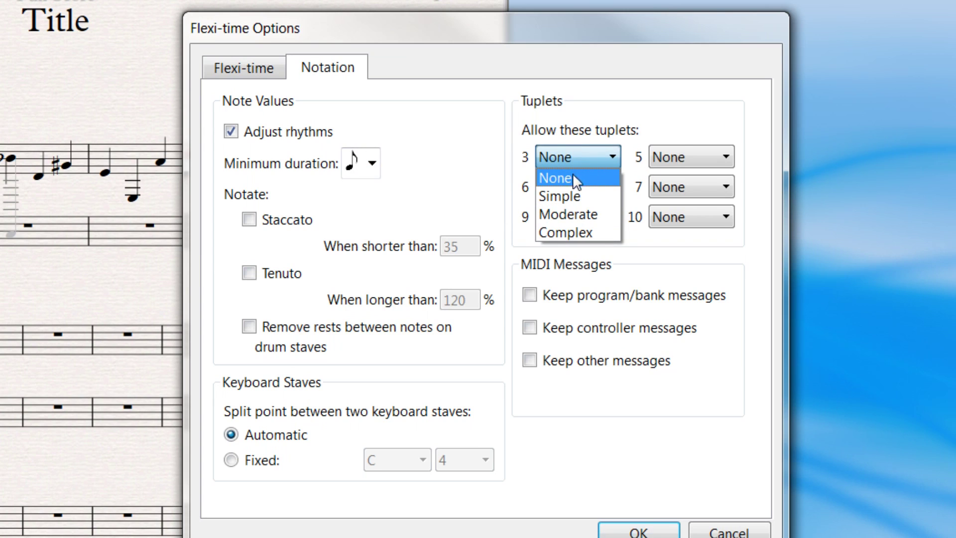
click(562, 178)
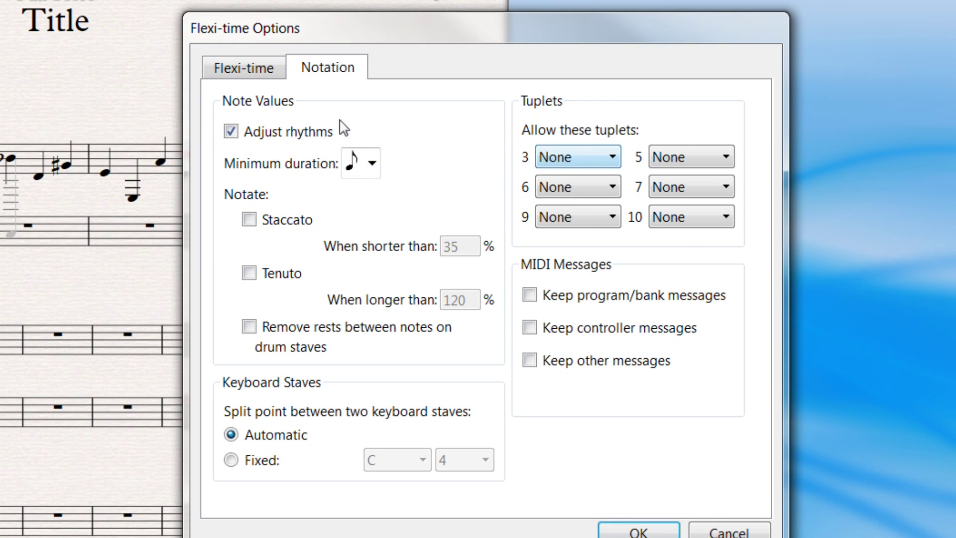
click(238, 63)
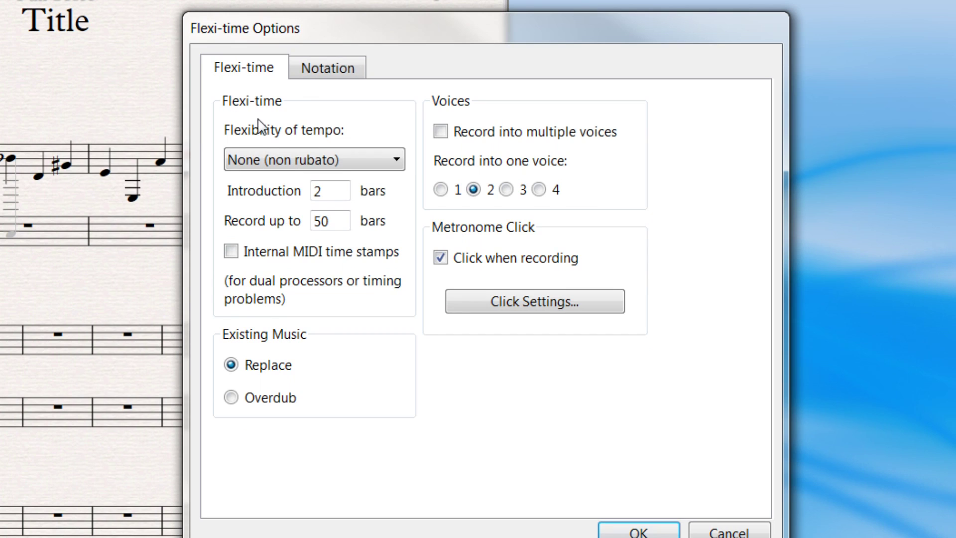
Keep tempo flexibility at None (non rubato) and tick Record into multiple voices.
click(255, 165)
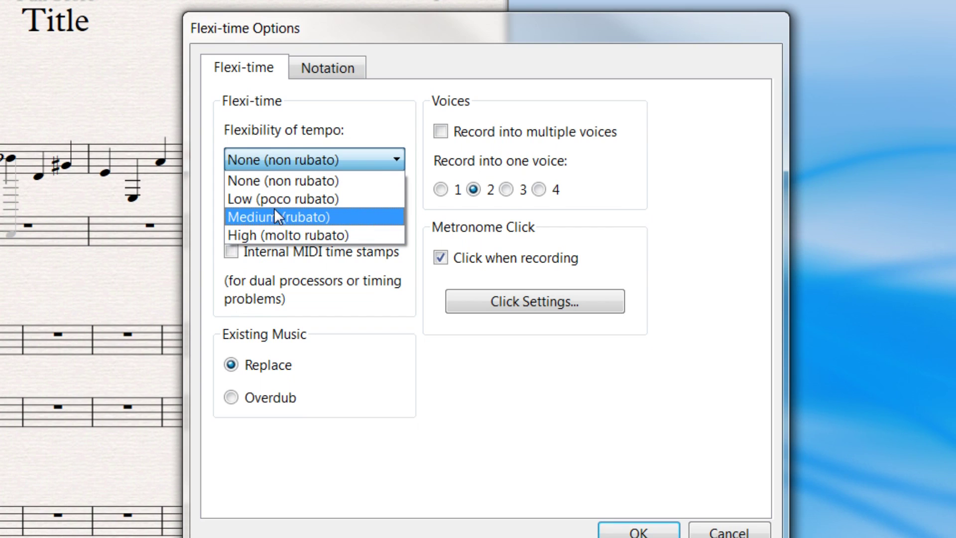
click(273, 151)
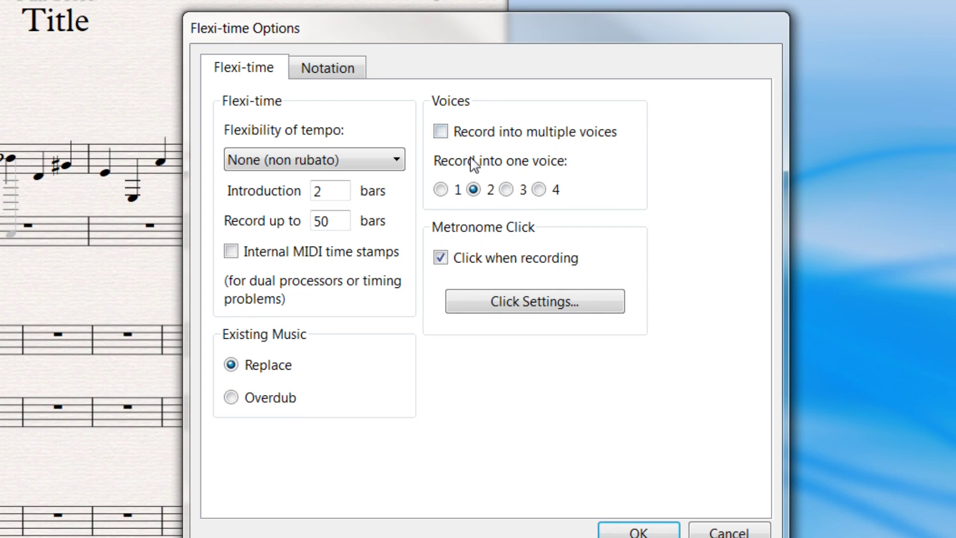
click(441, 132)
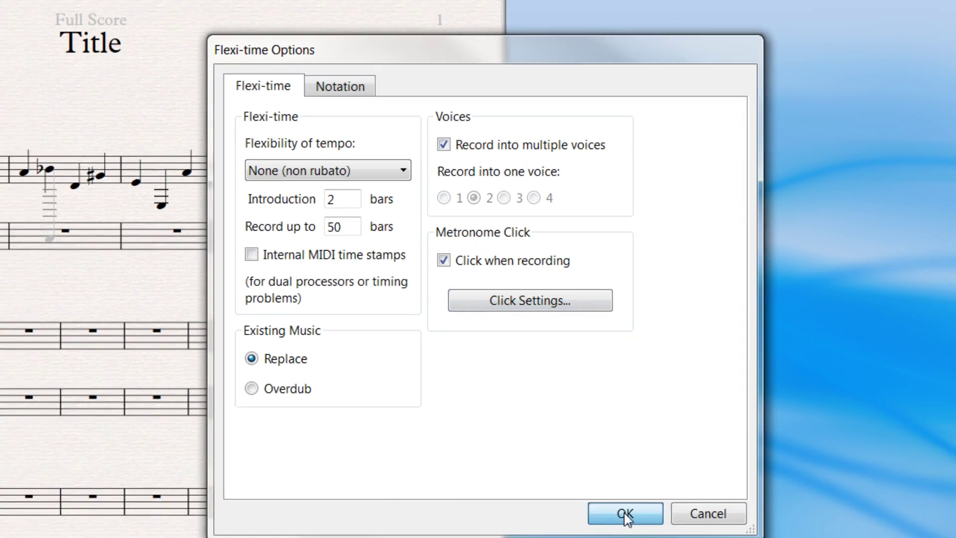
Close Flexi-time Options and enter quarter notes E5, D5, D5, F5 in bar 12 of the lower staff.
click(625, 514)
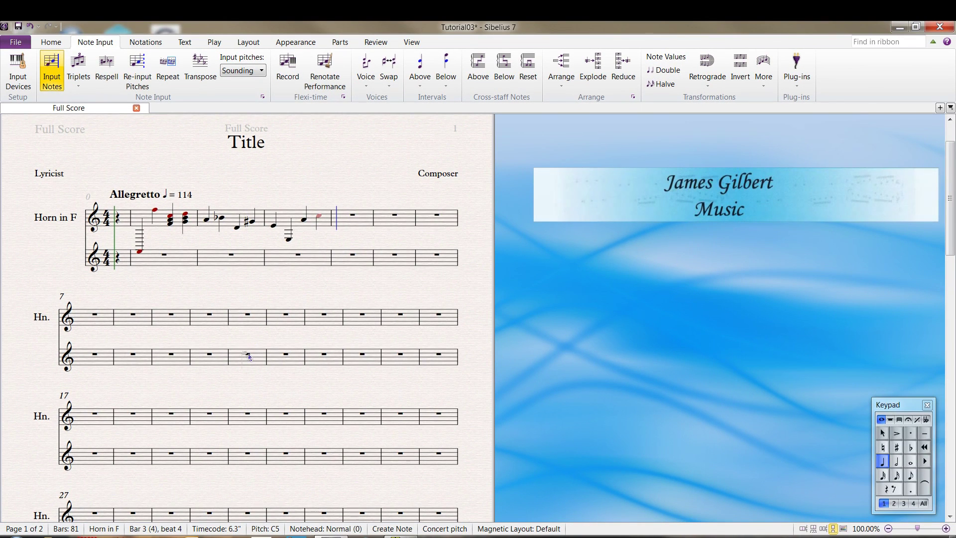
key(Escape)
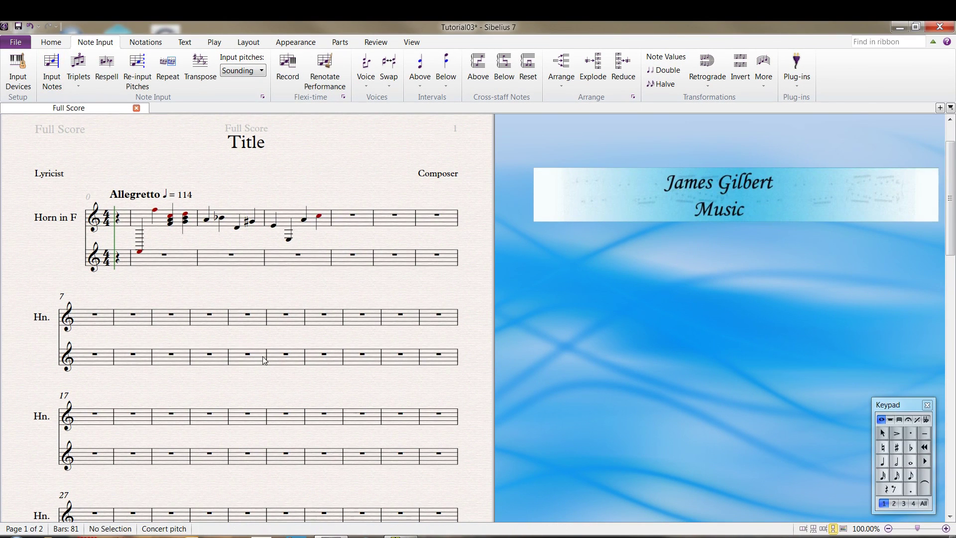
click(279, 359)
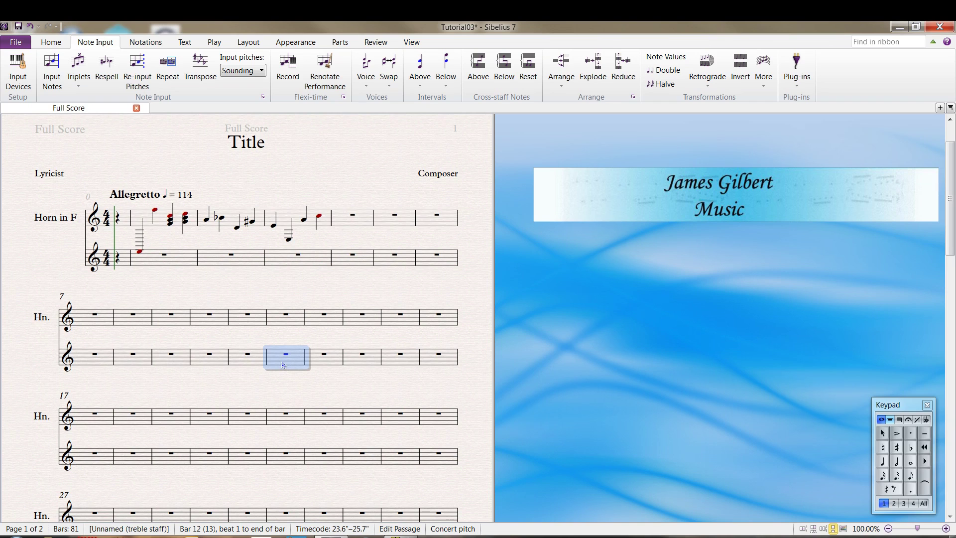
key(n)
key(e)
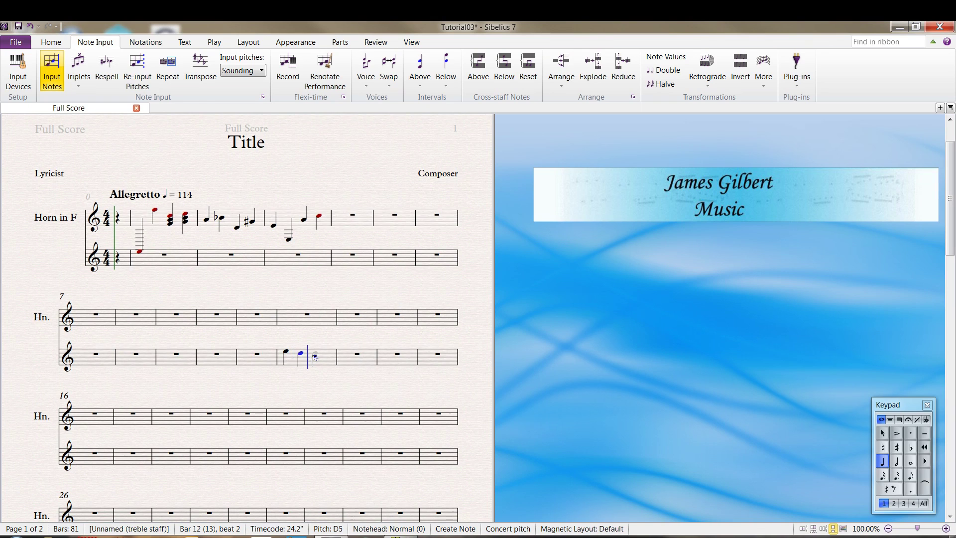
key(d)
key(d)
key(f)
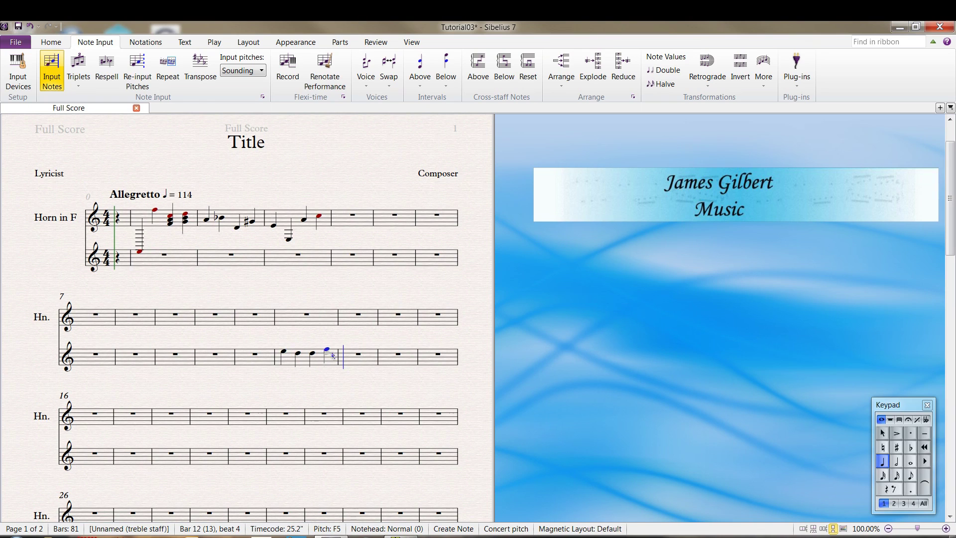
key(Escape)
Add voice-2 half notes G4 and E4 beneath the bar 12 quarter notes.
click(894, 504)
click(893, 503)
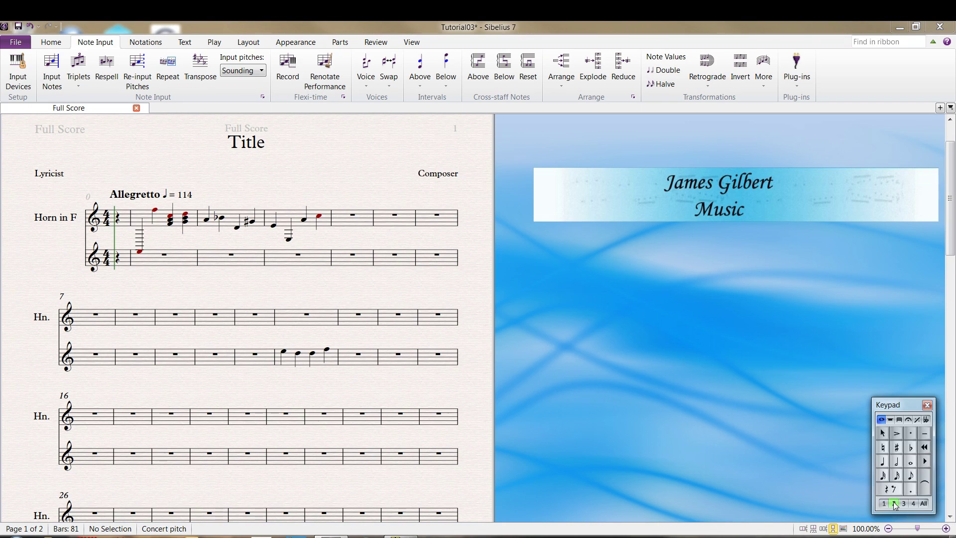
click(896, 463)
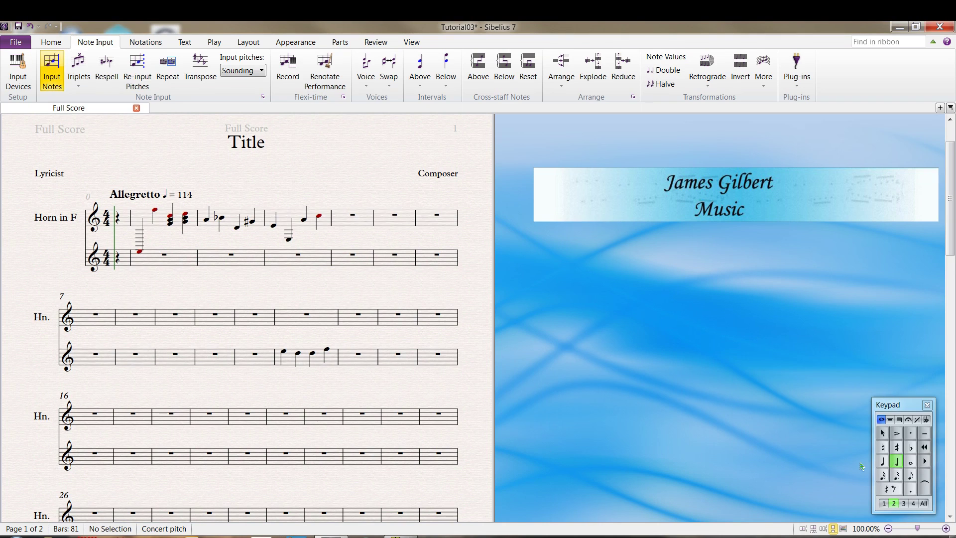
click(283, 362)
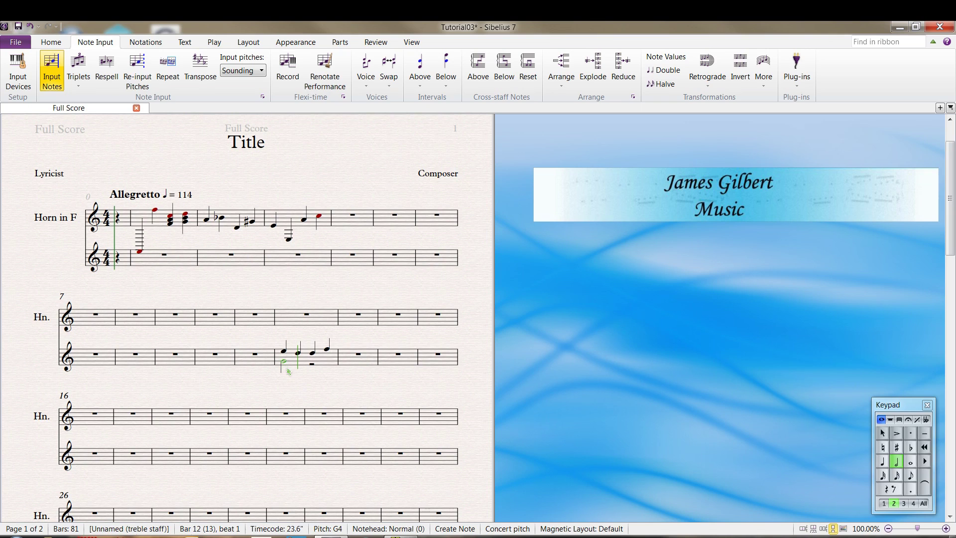
click(312, 366)
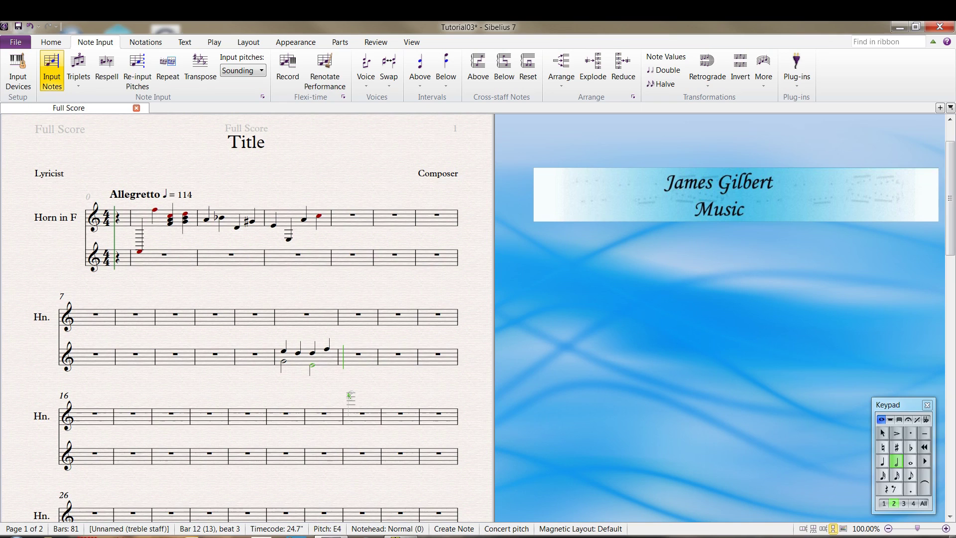
key(Escape)
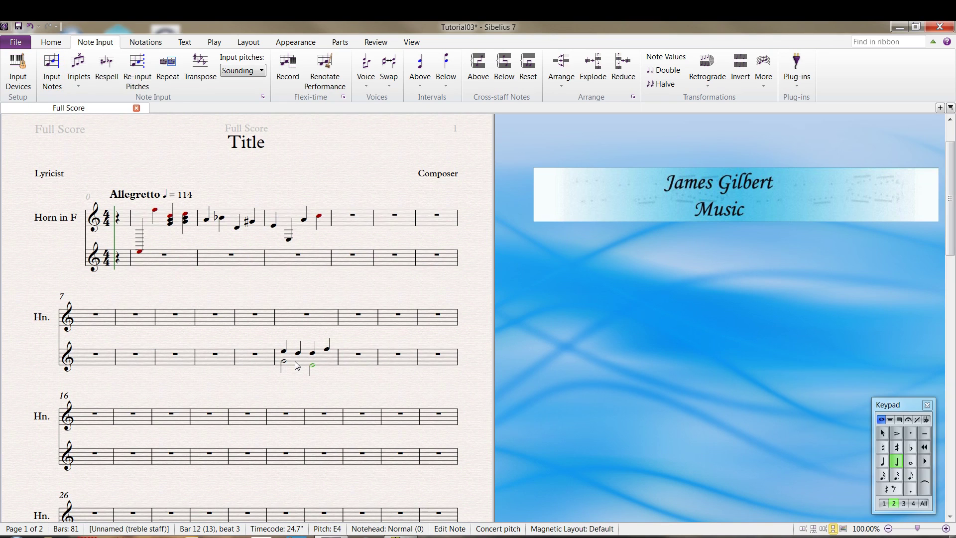
click(295, 361)
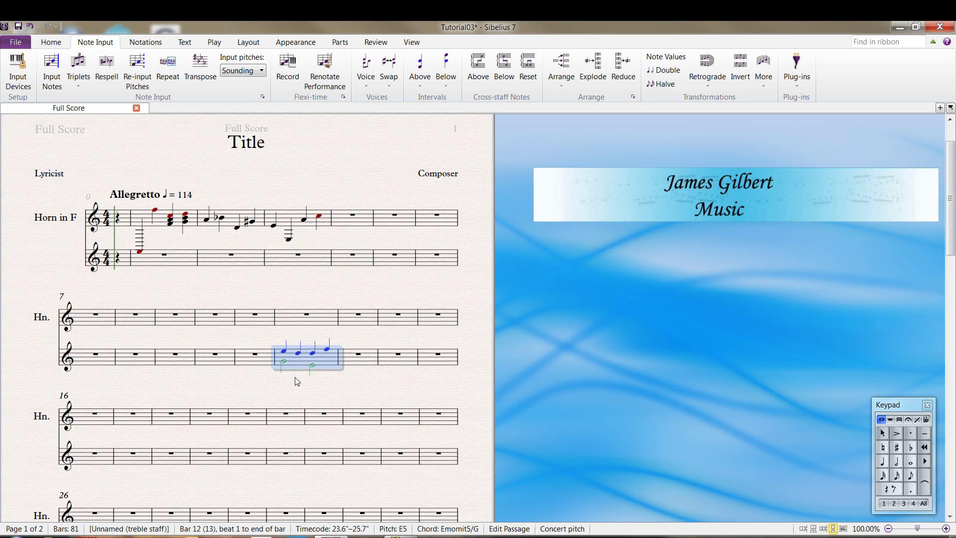
click(302, 387)
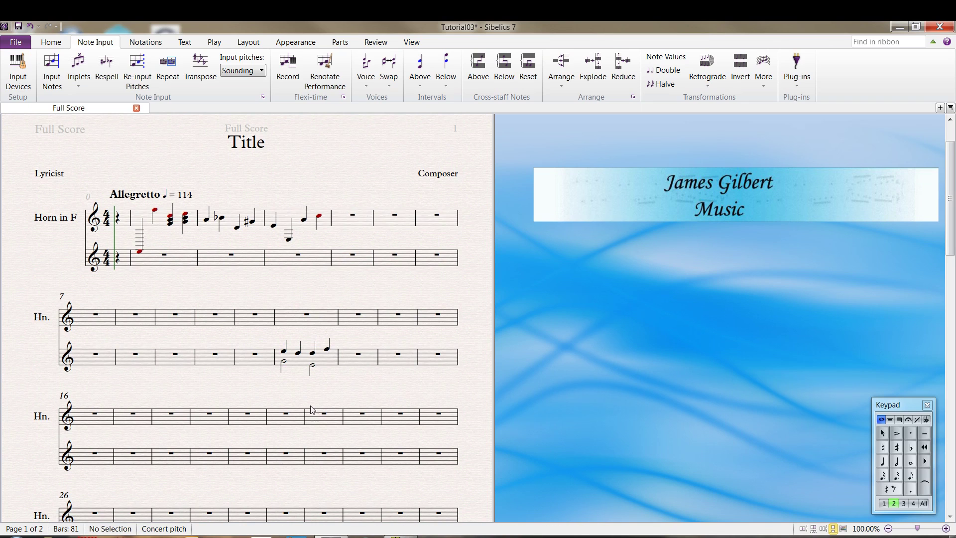
Create a new piano score from the Quick Start template in D major.
click(14, 45)
click(29, 87)
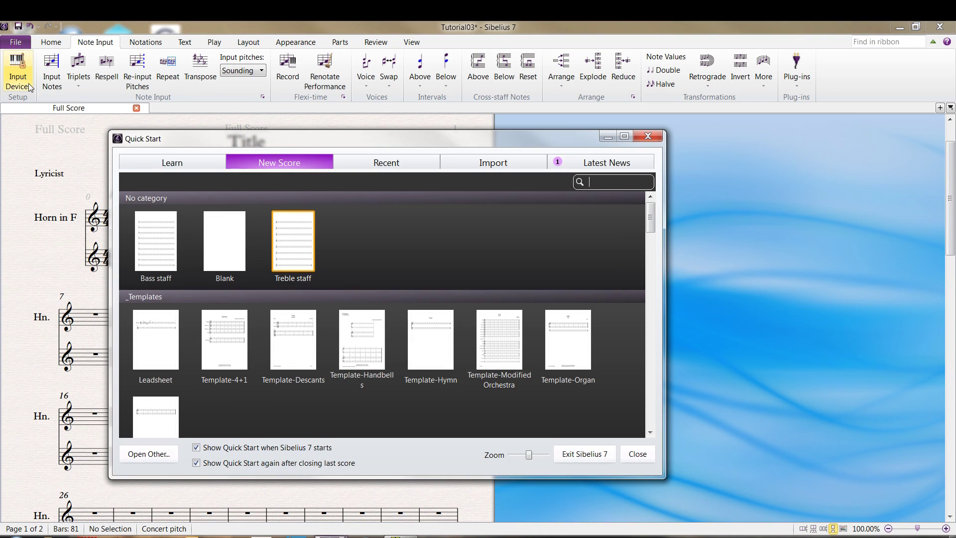
scroll(427, 402, down, 1)
key(Return)
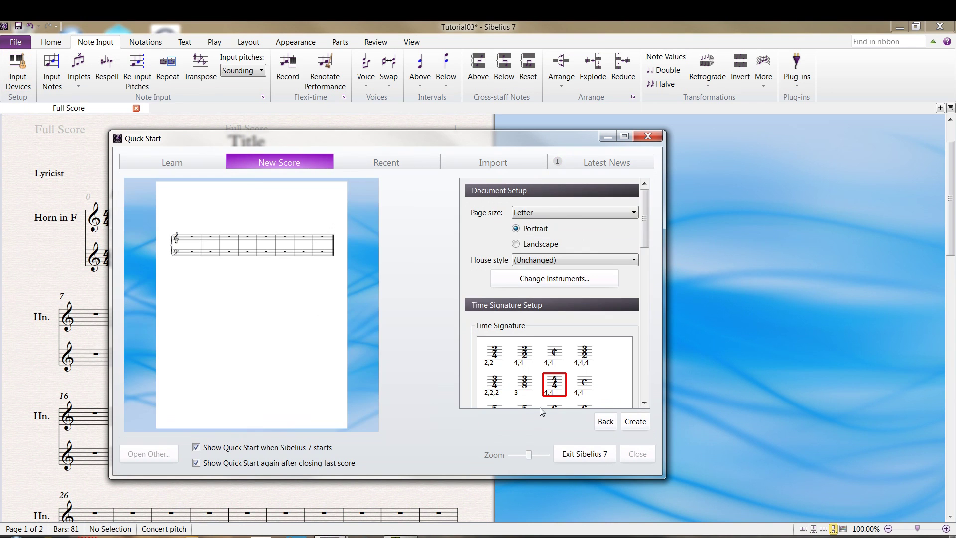
scroll(645, 388, down, 5)
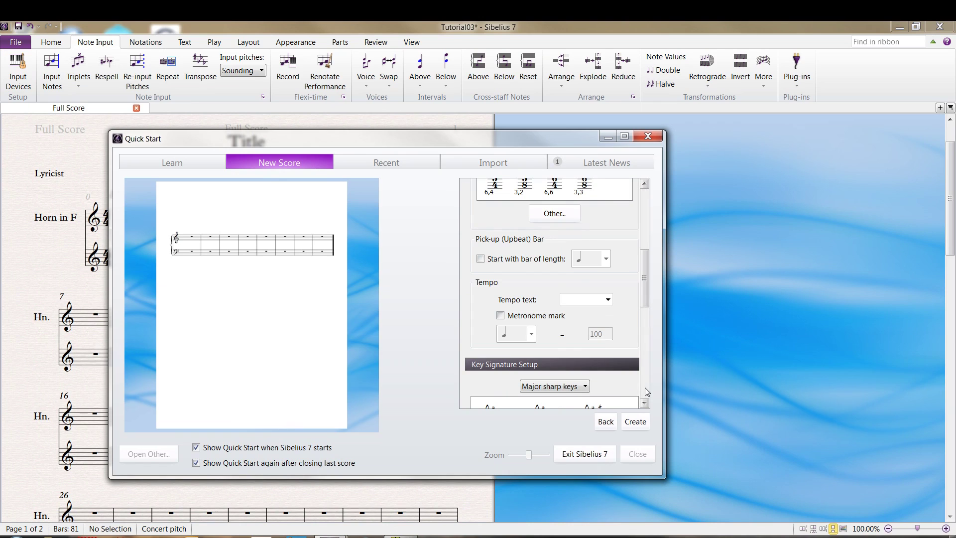
scroll(644, 387, down, 4)
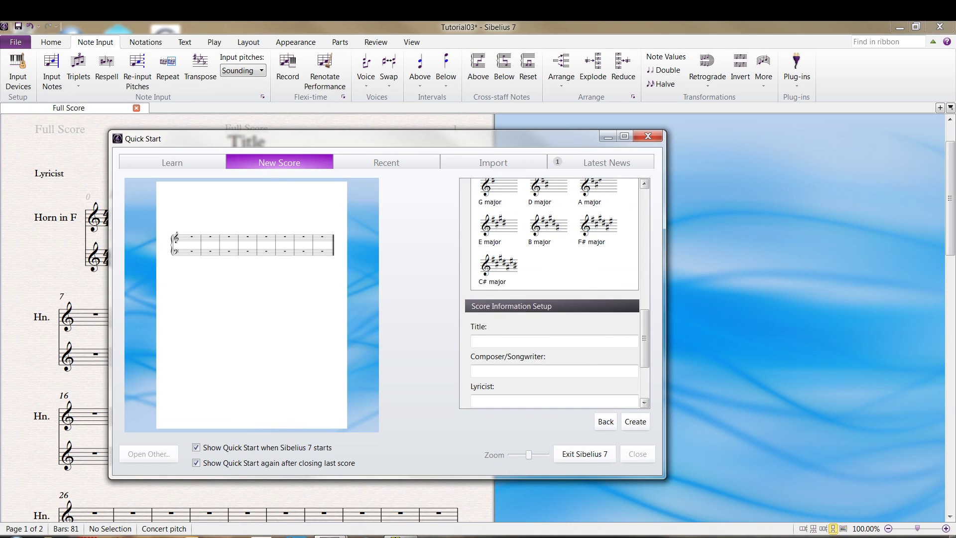
click(536, 194)
click(635, 421)
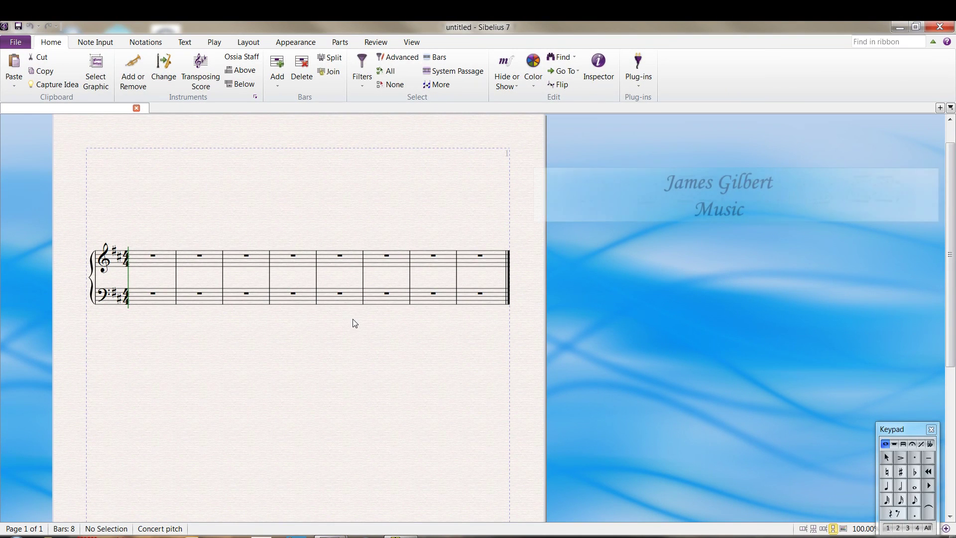
Select bars 1 and 6 across both staves on the Note Input tab, ending on treble bar 1.
click(152, 264)
shift+click(162, 297)
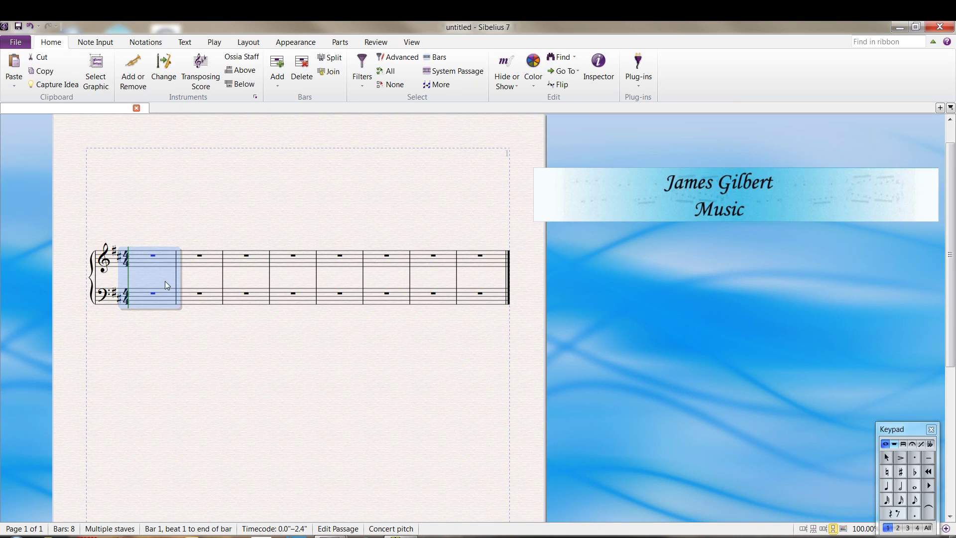
click(95, 41)
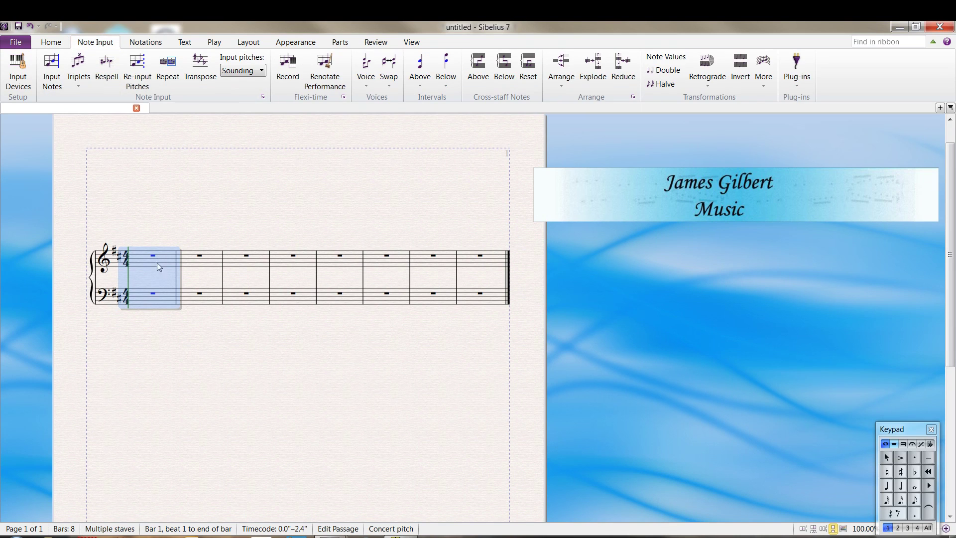
click(397, 267)
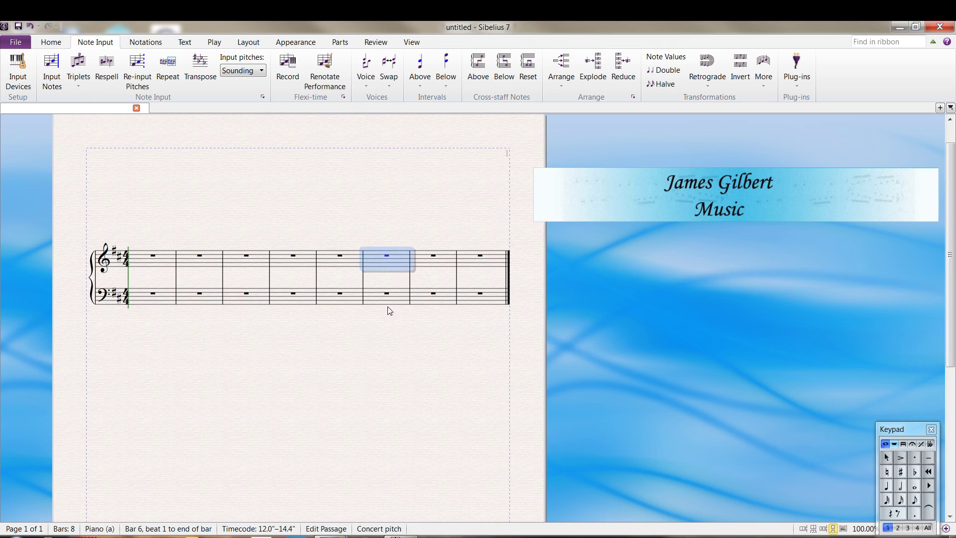
shift+click(377, 292)
click(147, 263)
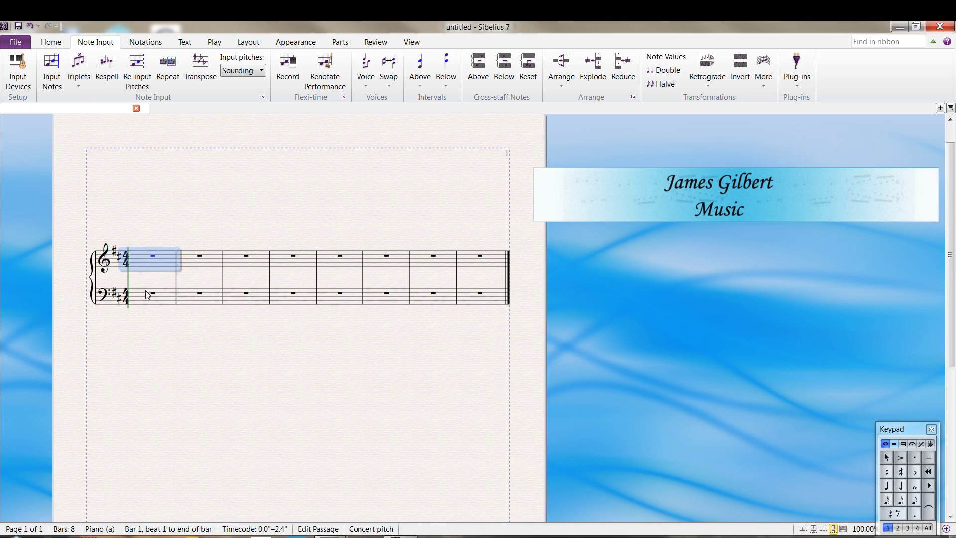
Record a Flexi-time piano passage from bar 1 across both staves, then stop recording.
shift+click(157, 288)
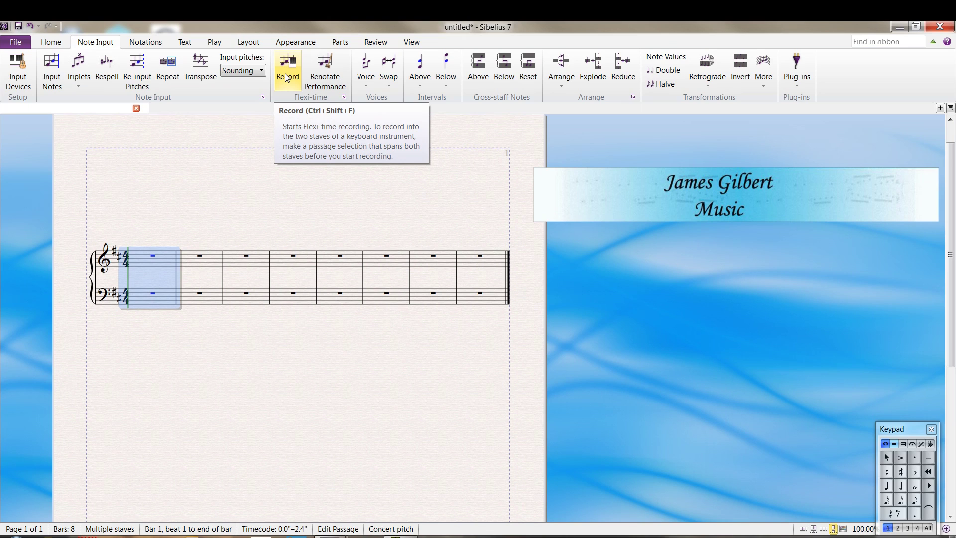
click(287, 78)
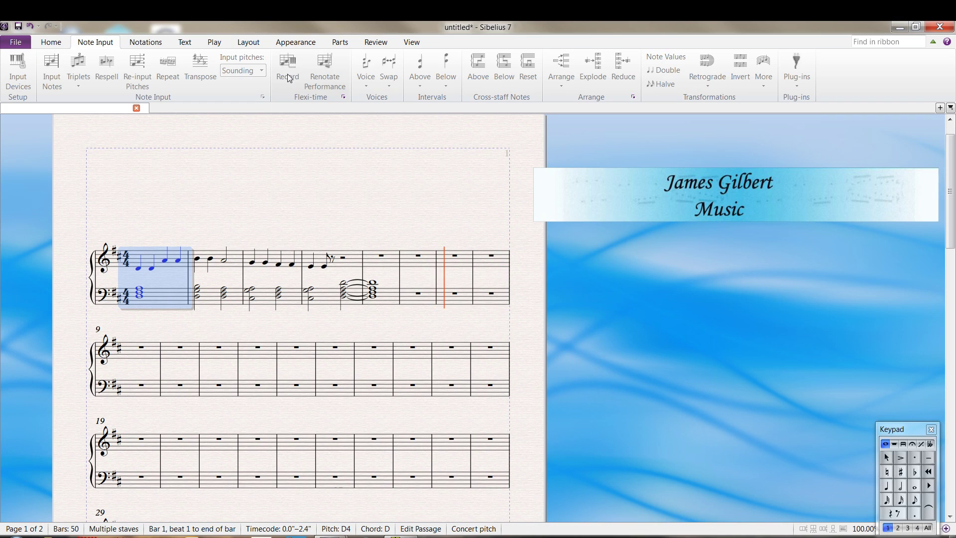
click(287, 74)
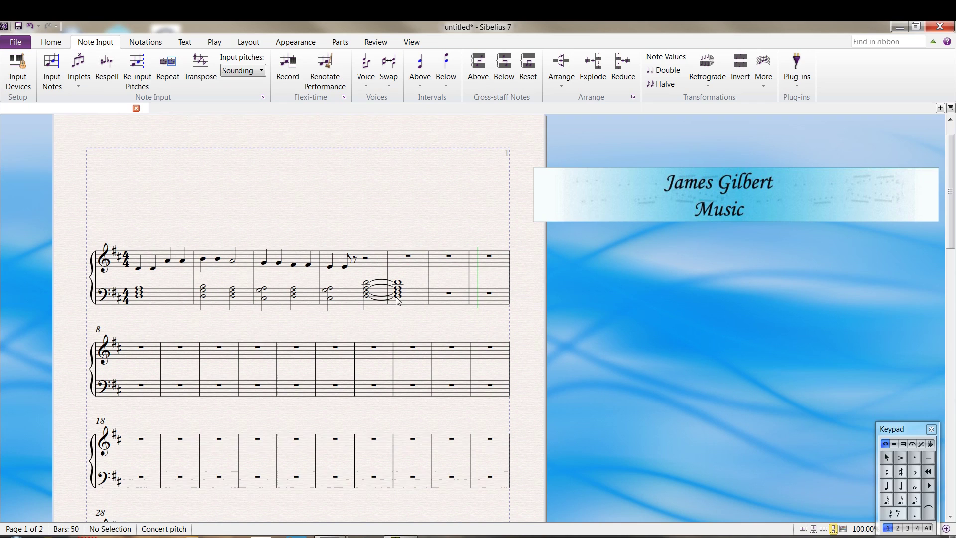
Copy the tied D4 notes of bars 4–5 and paste them over bar 4's treble half rest.
click(366, 283)
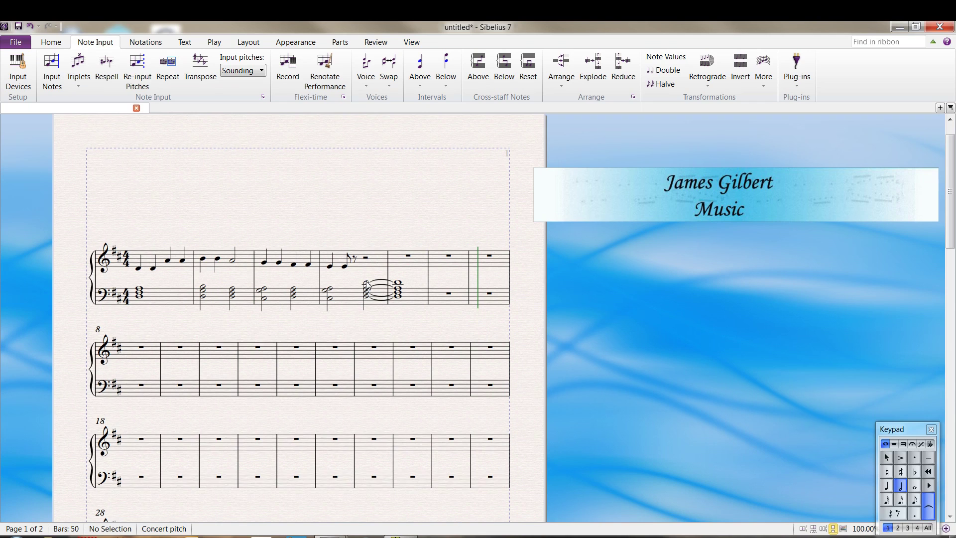
ctrl+click(398, 282)
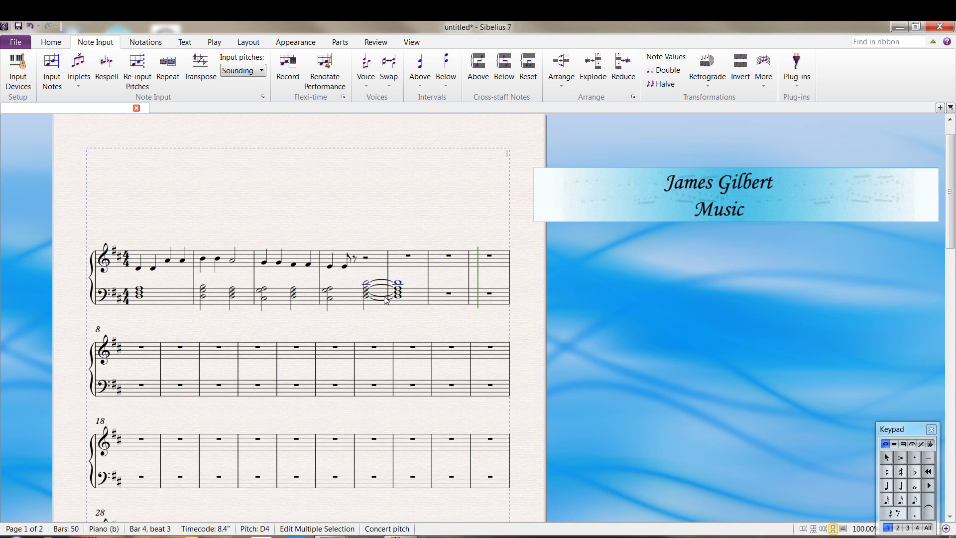
key(Escape)
click(366, 260)
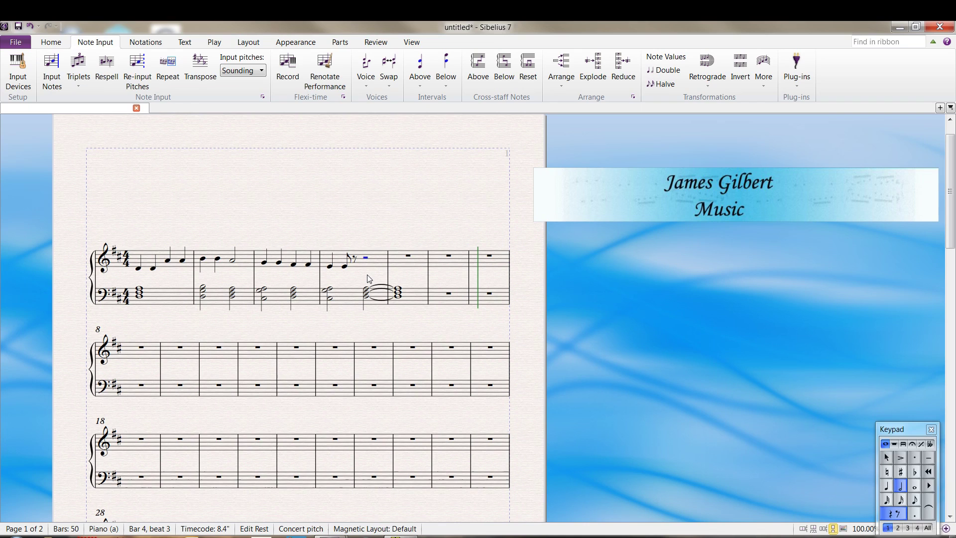
key(ctrl+v)
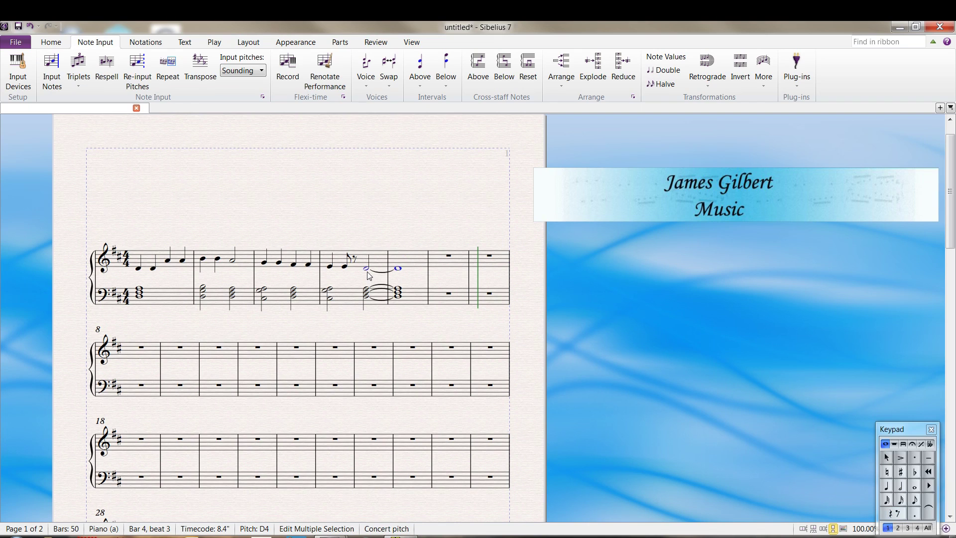
Switch the bar 4 E4 to a quarter and back, then delete the treble's tied notes.
click(345, 268)
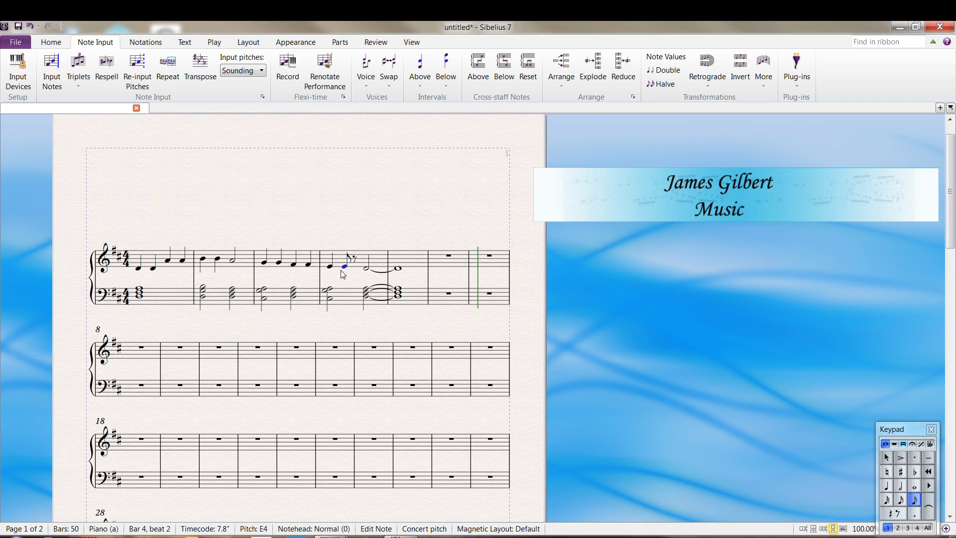
key(4)
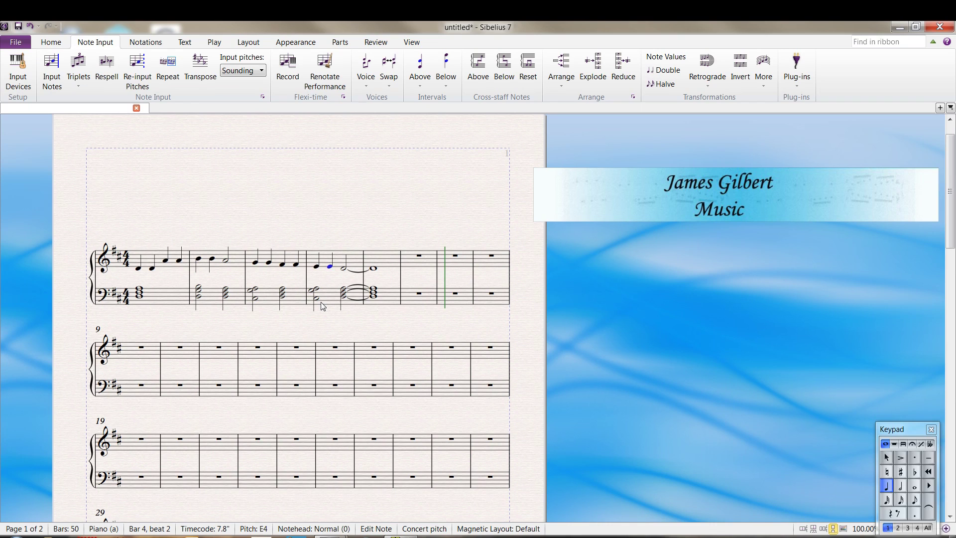
key(3)
key(Right)
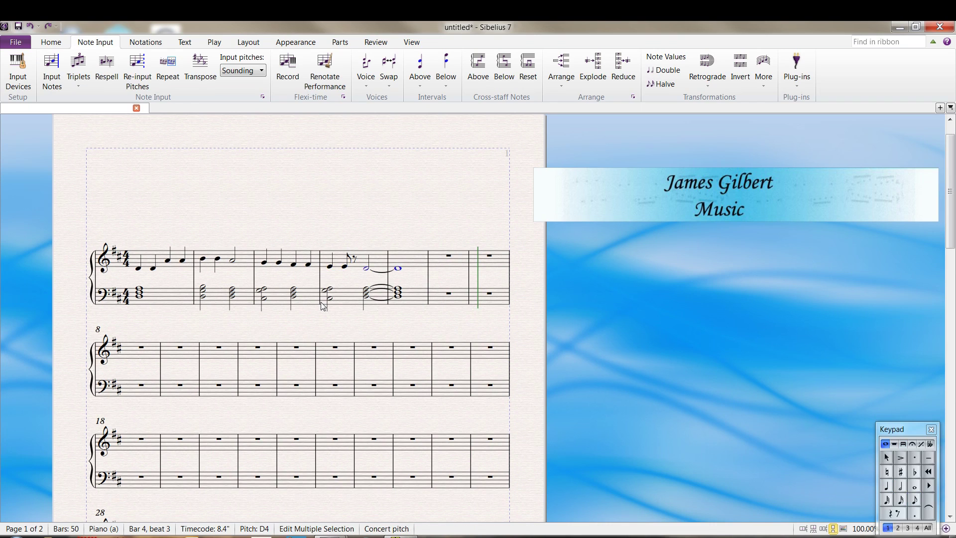
key(Delete)
key(Escape)
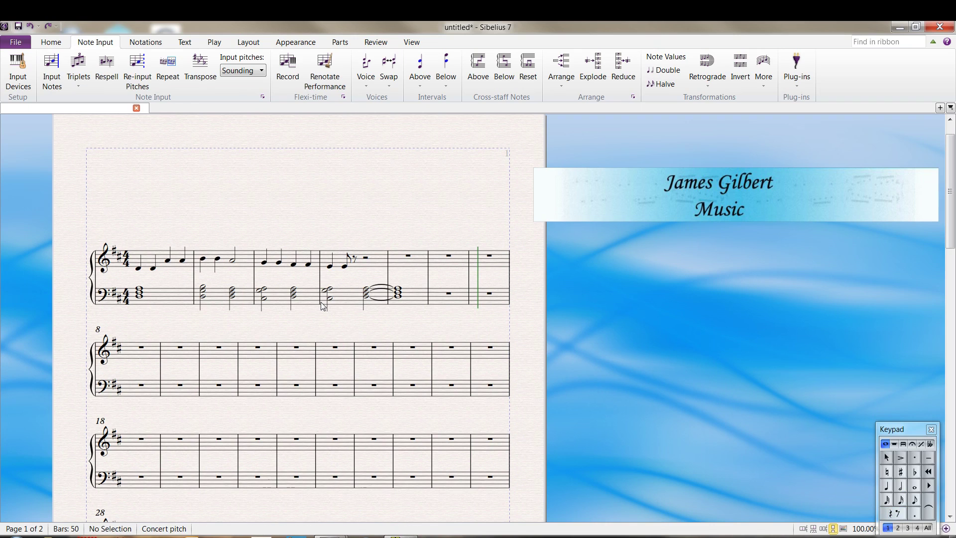
click(365, 310)
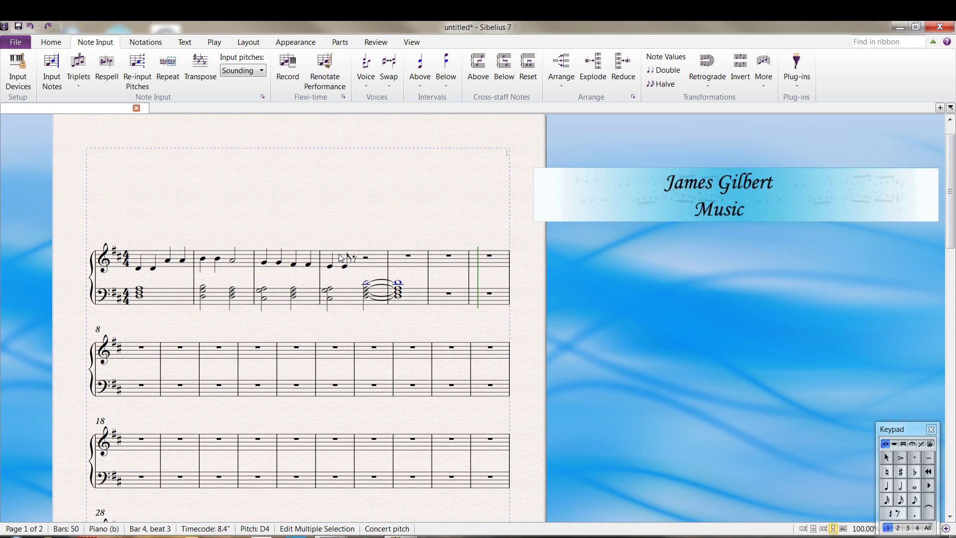
Renotate bars 4–5 on both staves with a 1/8-note quantization unit.
click(349, 266)
shift+click(408, 297)
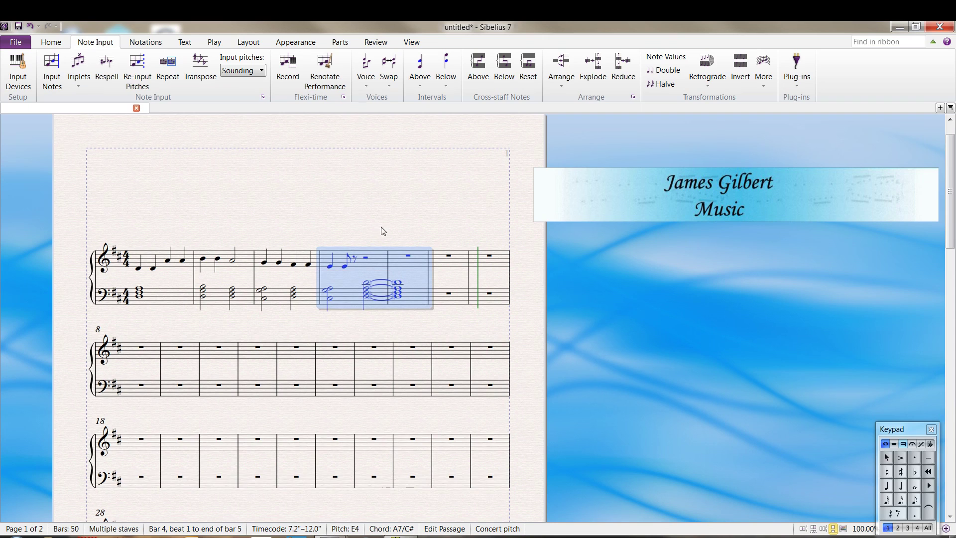
click(326, 77)
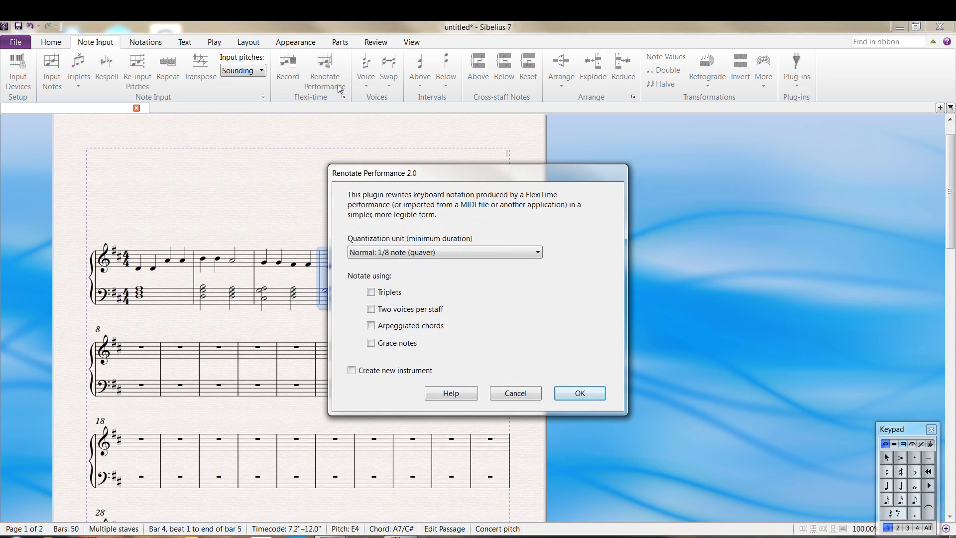
click(370, 253)
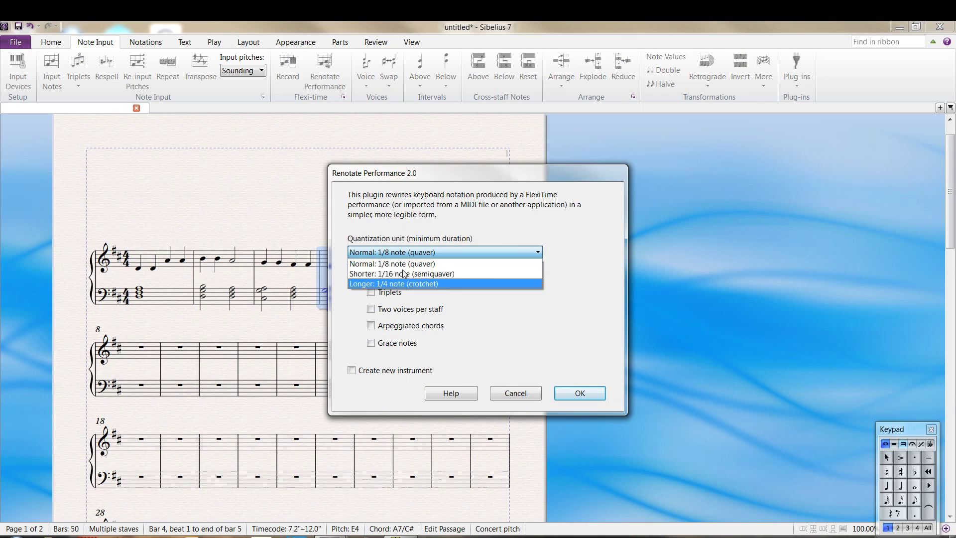
click(391, 264)
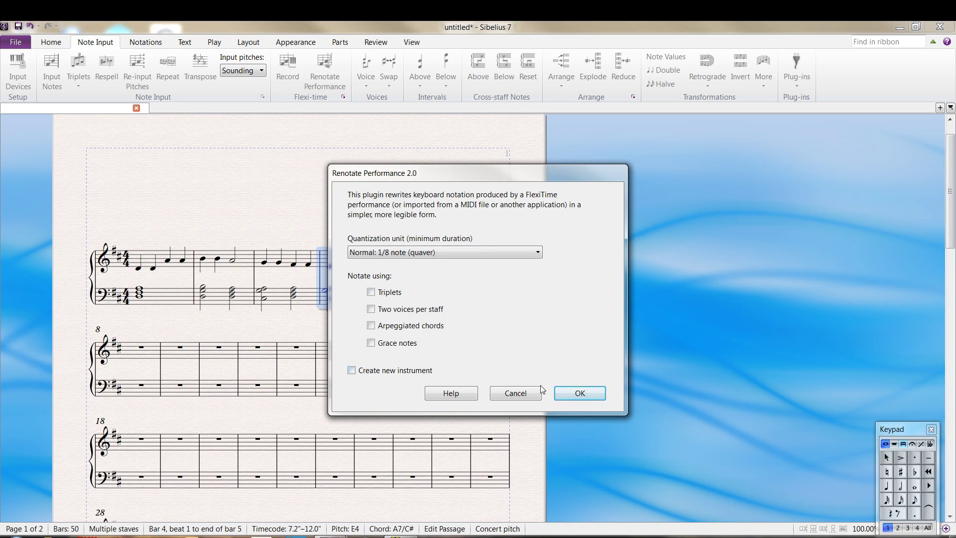
click(577, 394)
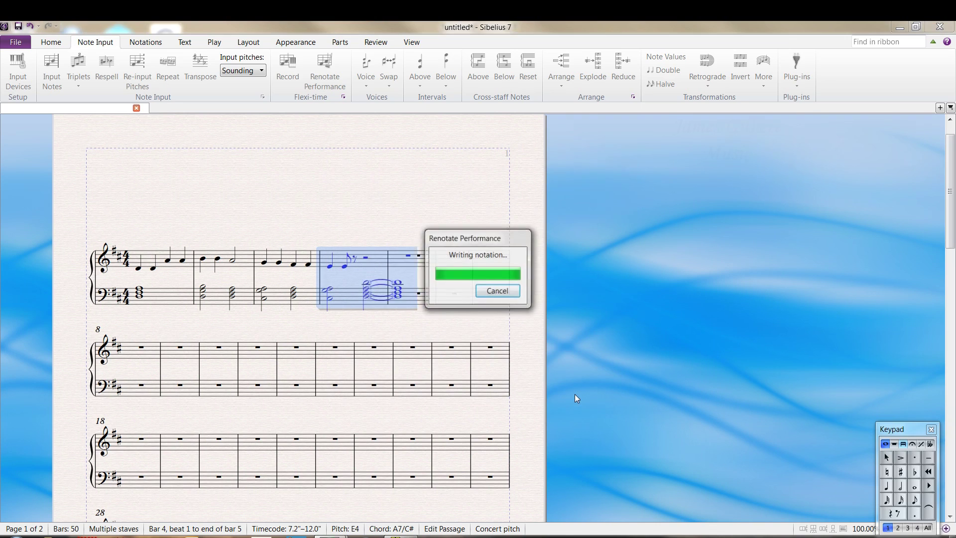
click(333, 314)
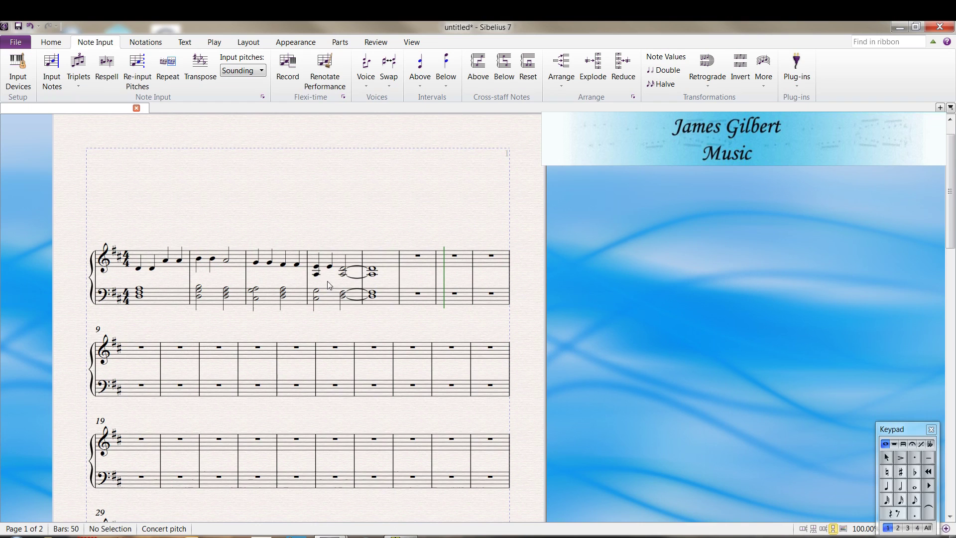
Undo that renotation and renotate bars 4–5 again with two voices per staff.
key(ctrl+z)
key(ctrl+z)
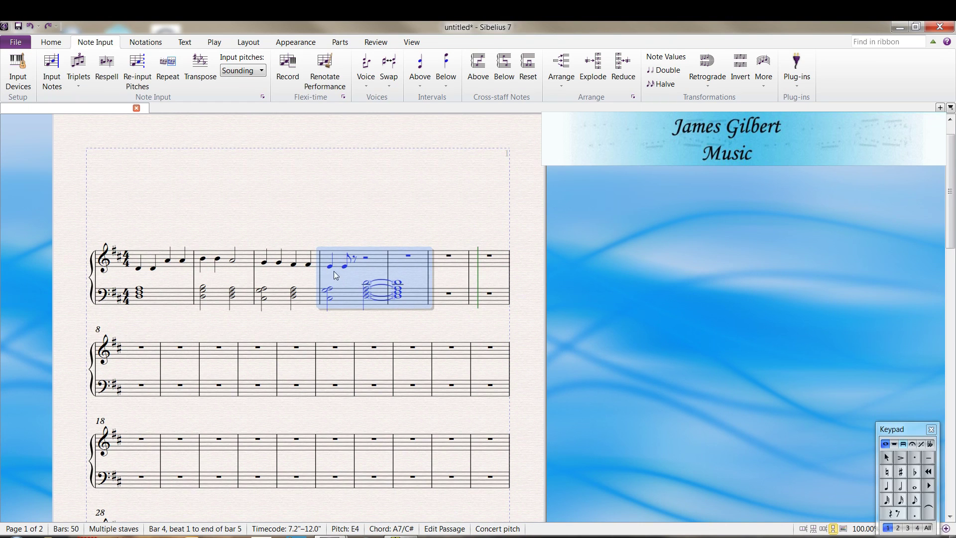
click(315, 78)
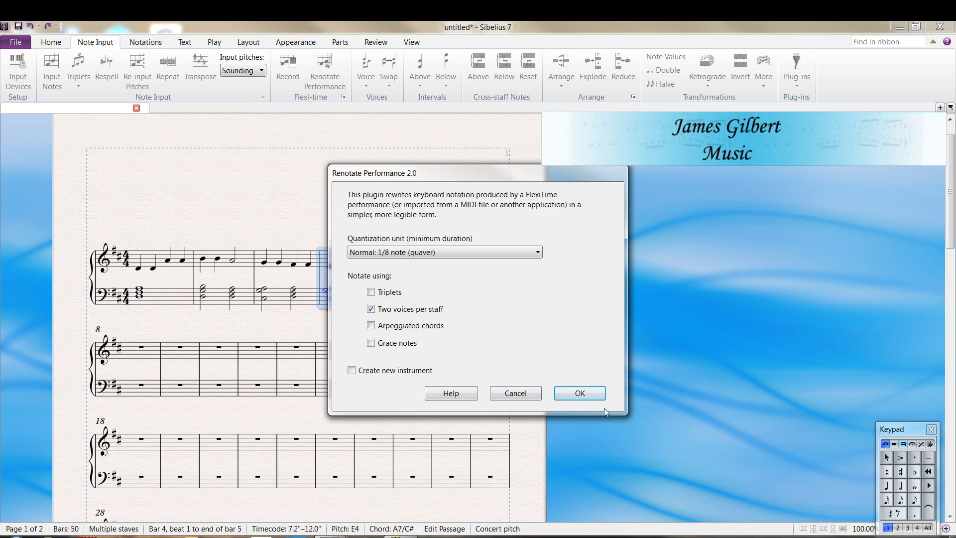
click(580, 393)
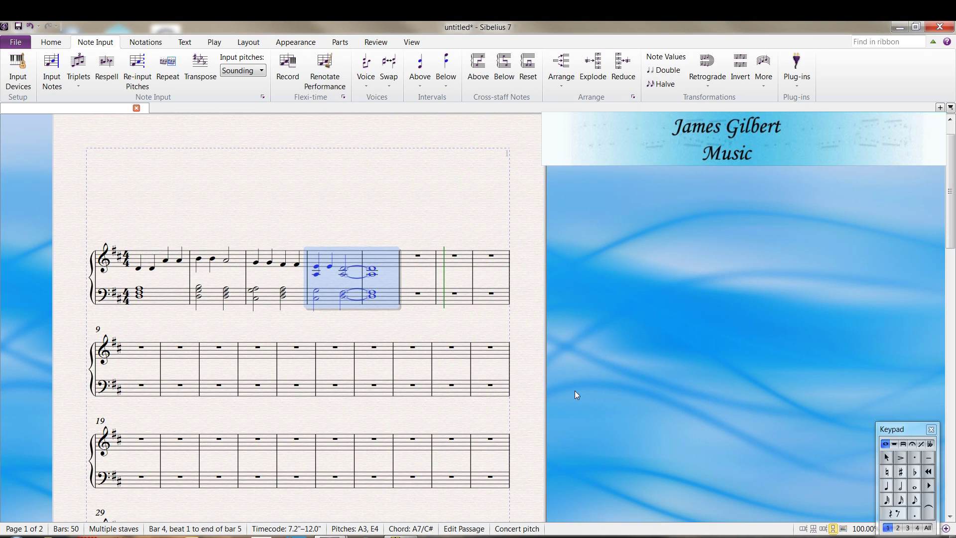
click(324, 314)
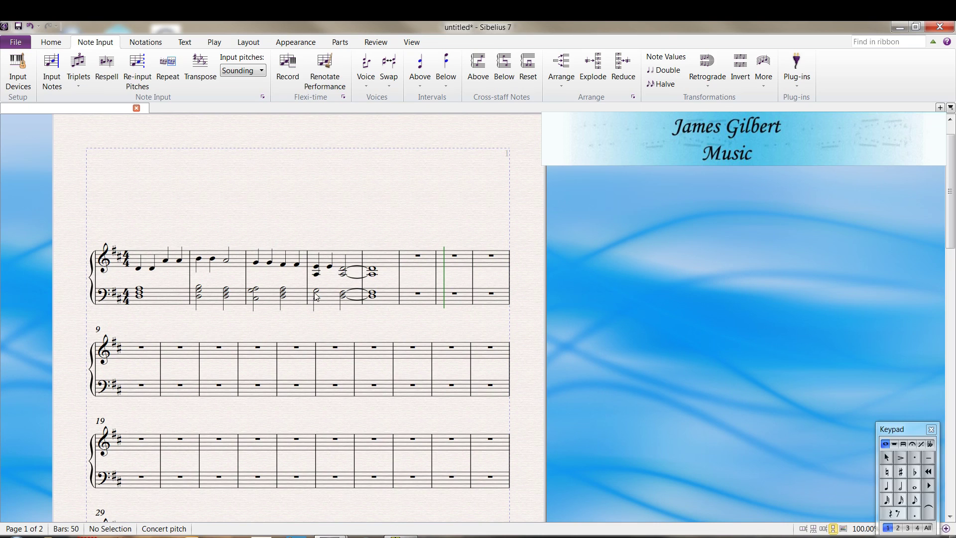
Delete the A3 from bar 4's first treble chord and raise the bass note from G3 to A3.
click(316, 275)
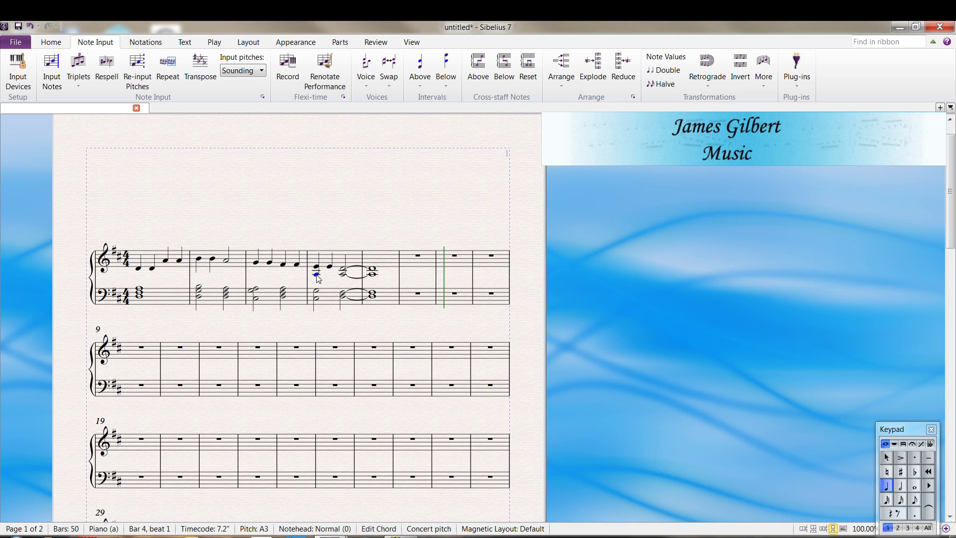
key(Delete)
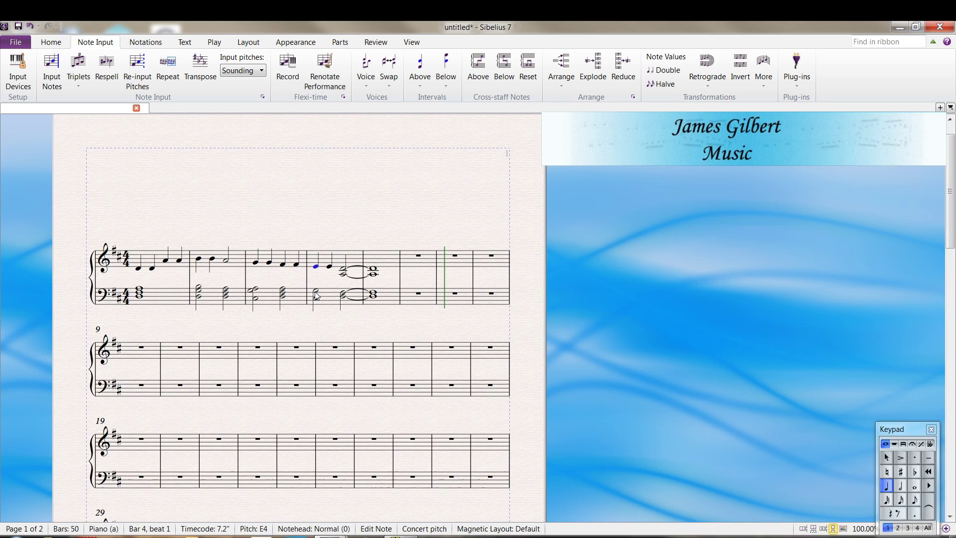
click(316, 292)
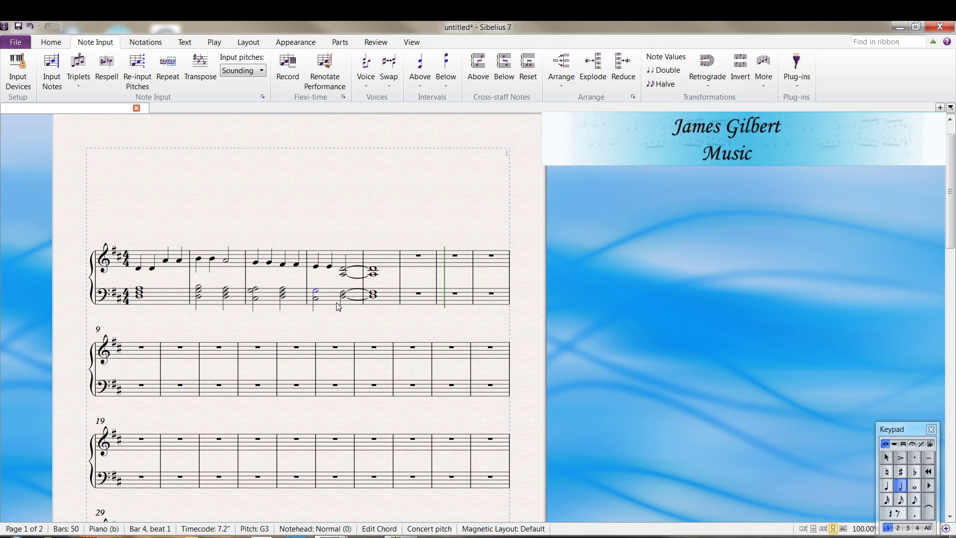
key(Up)
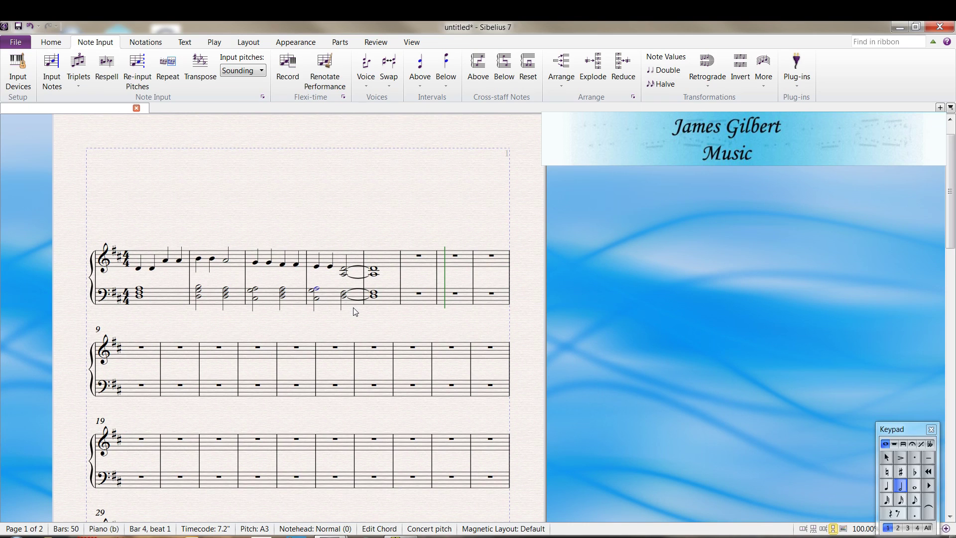
Start bar 6's treble staff with a quarter-note D4, adding B3 beneath it as a chord.
click(412, 262)
key(d)
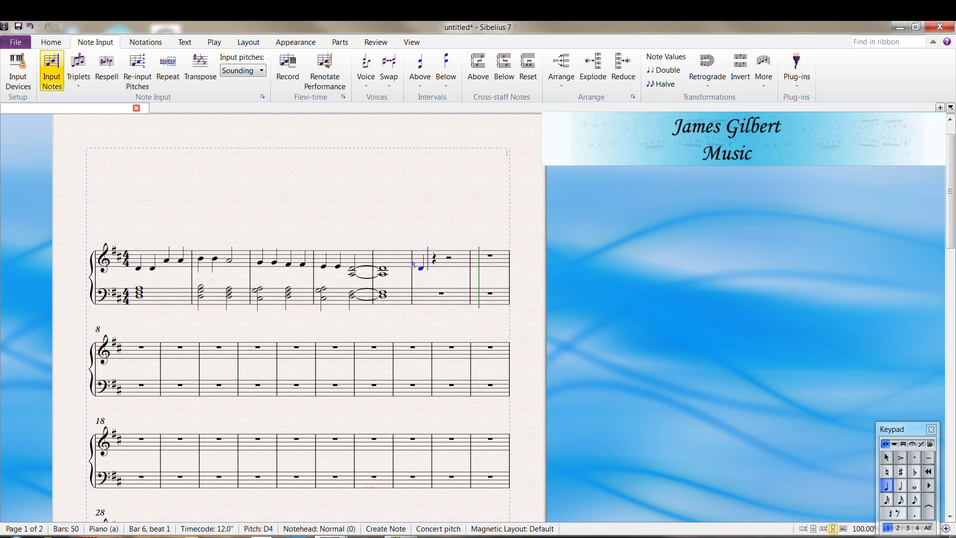
key(shift+3)
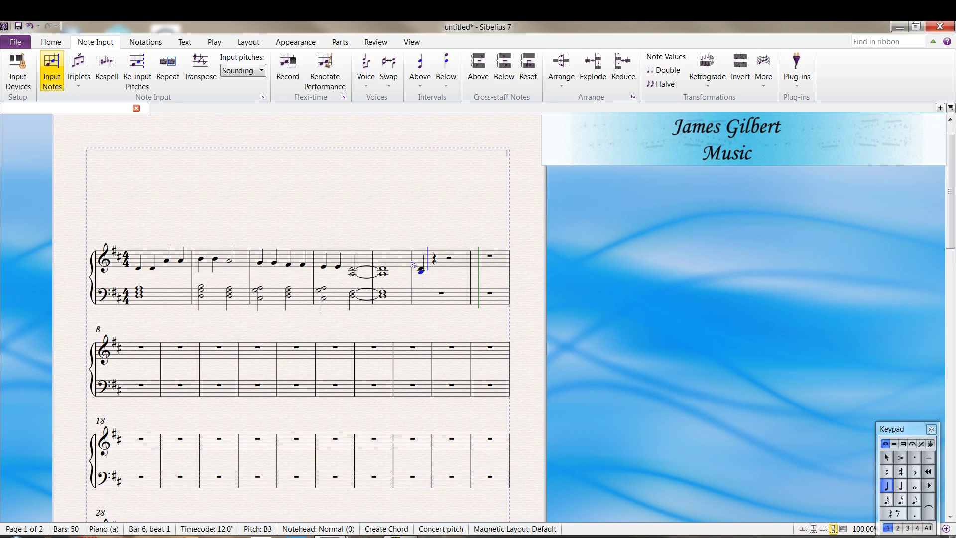
Repeat the chord through bar 8, raising each a step from C#4–E4 up to C#5–E5.
key(r)
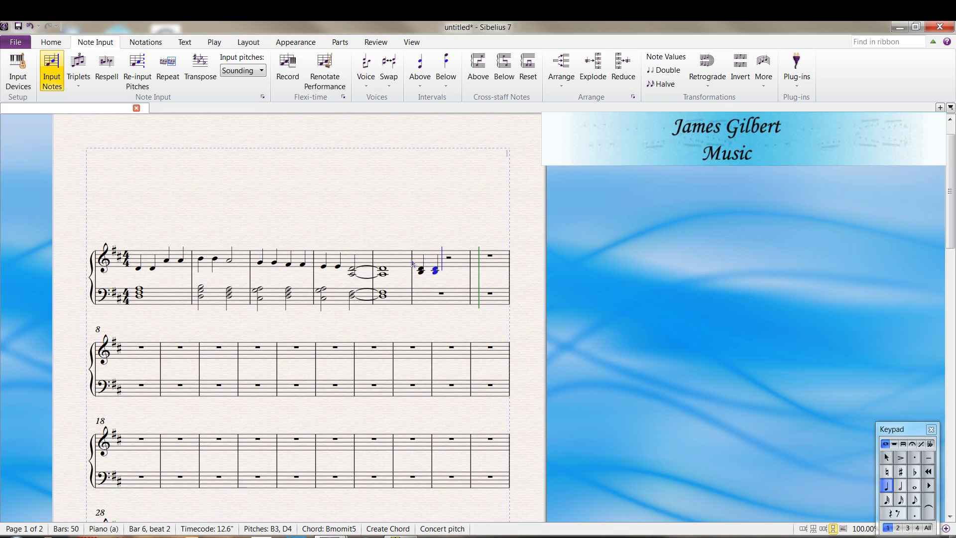
key(Up)
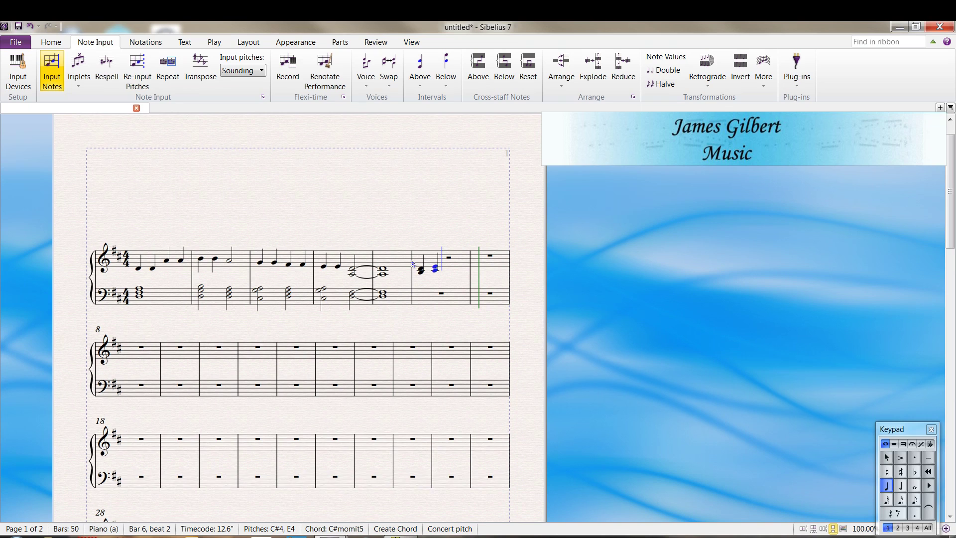
key(r)
key(Up)
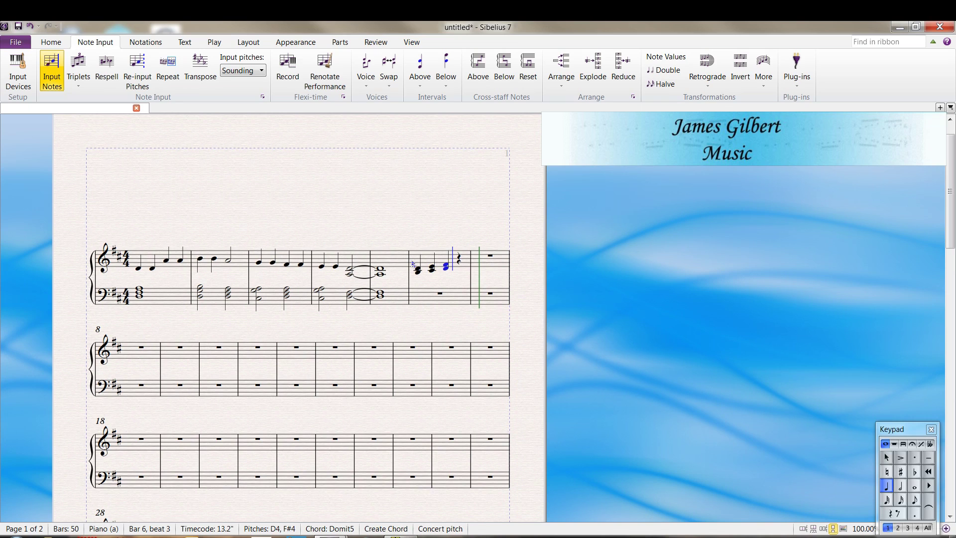
key(r)
key(Up)
key(r)
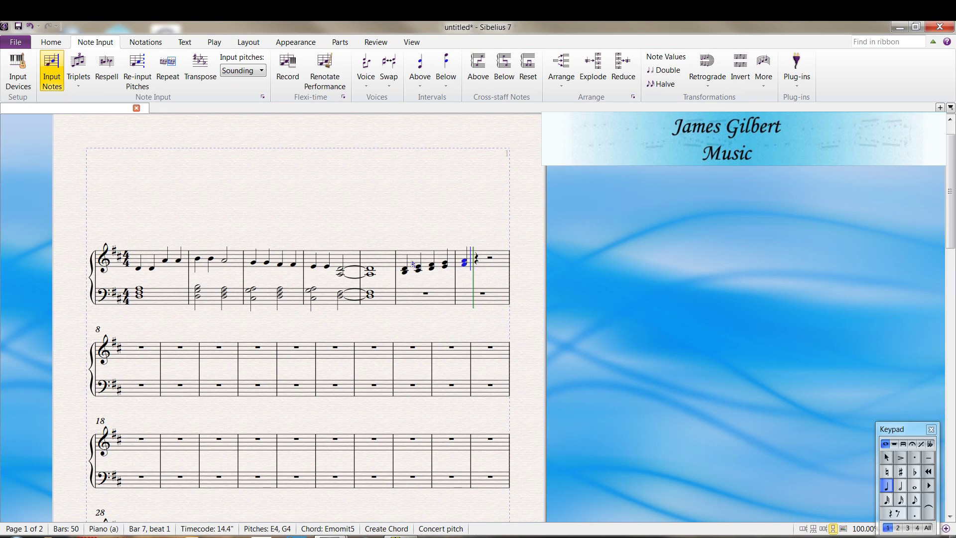
key(Up)
key(r)
key(Up)
key(r)
key(Up)
key(r)
key(Up)
key(r)
key(Up)
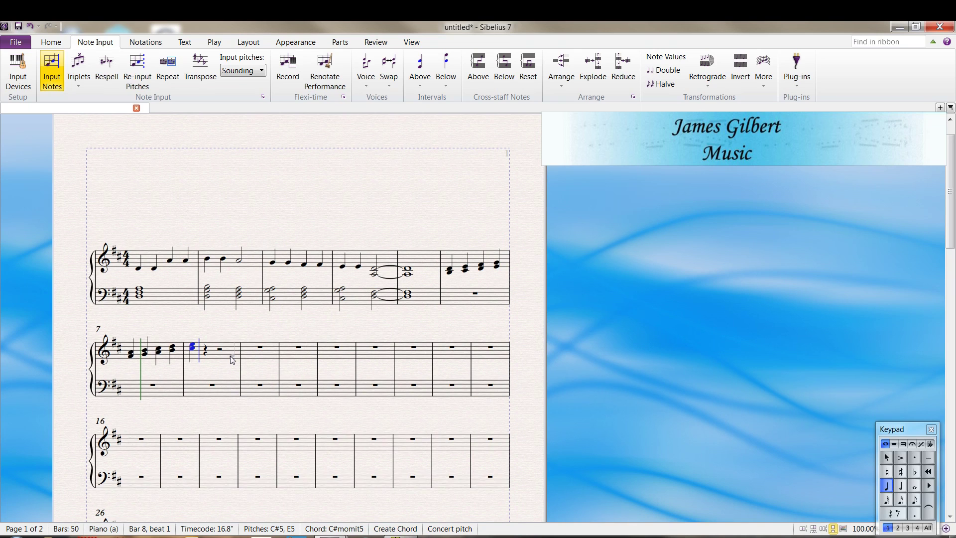
key(Escape)
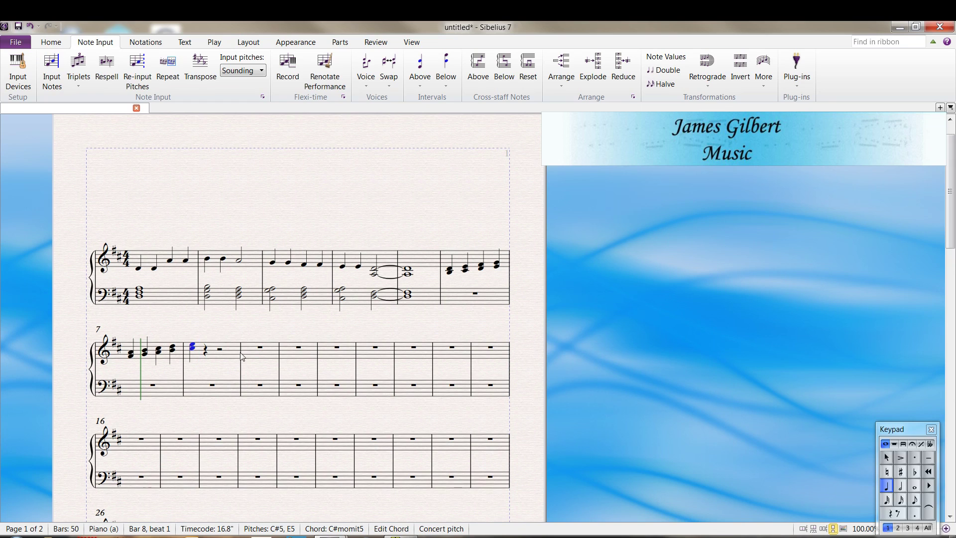
From bar 9, enter a rising quarter-note scale from D5 up to E6.
click(254, 350)
key(n)
key(d)
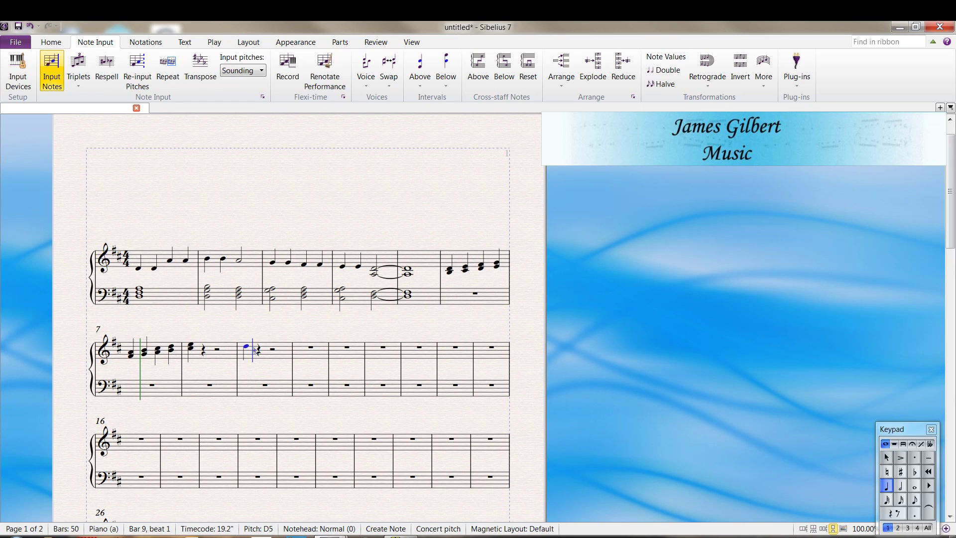
key(e)
key(f)
key(g)
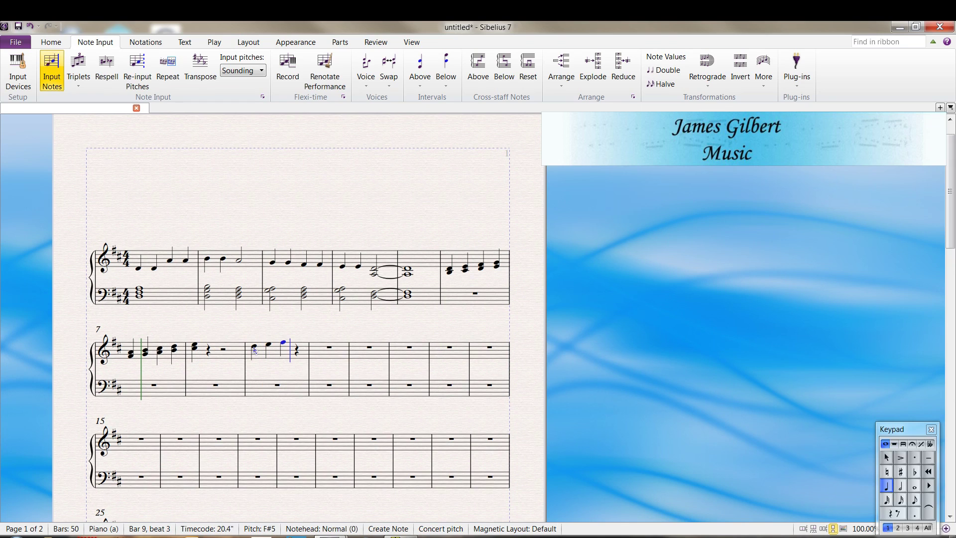
key(a)
key(b)
key(c)
key(d)
key(e)
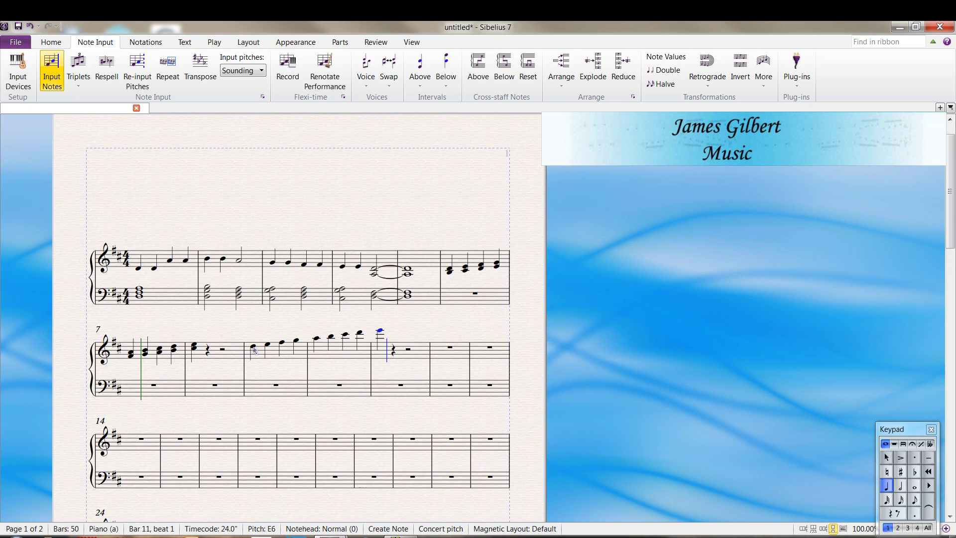
Continue the scale downward from D6 to F#5, ending in bar 12.
key(d)
key(c)
key(b)
key(a)
key(g)
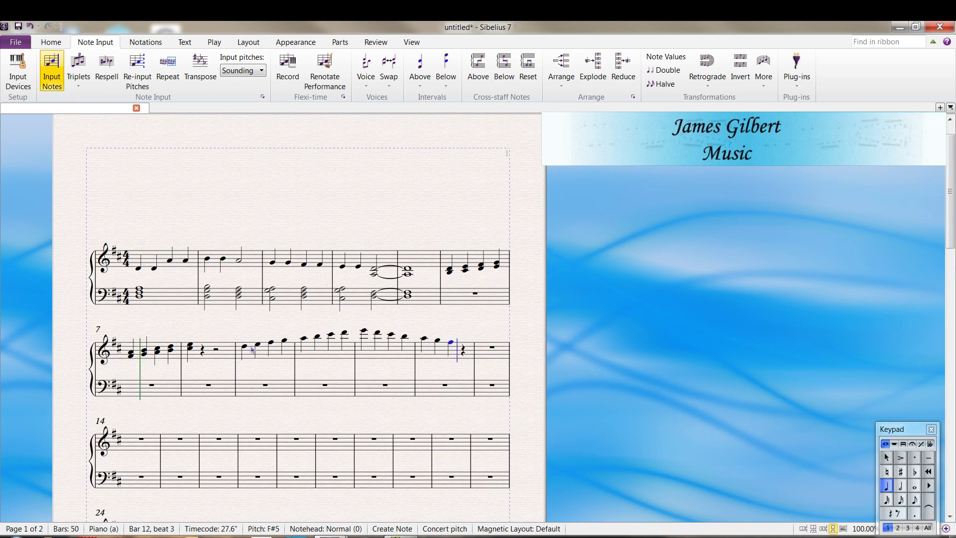
key(f)
key(f)
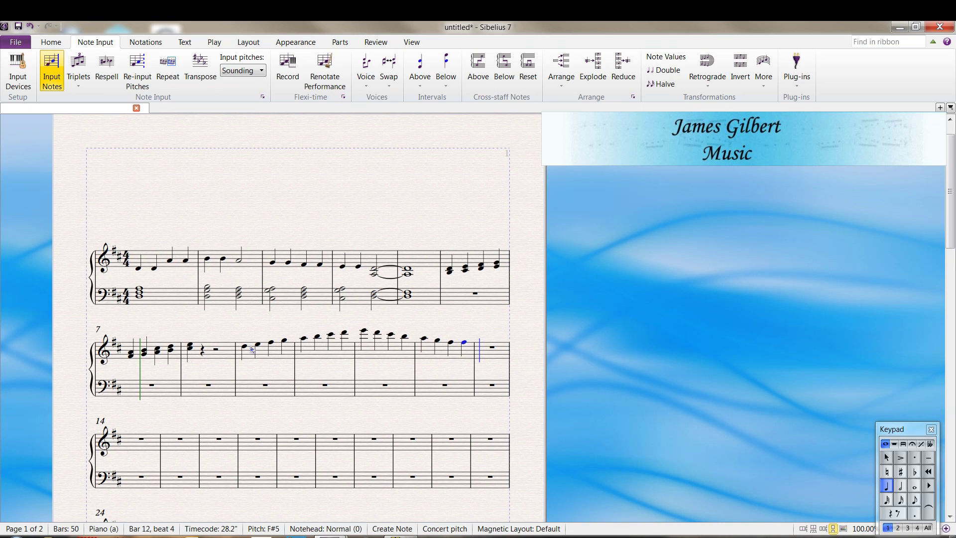
Exit note entry and select bar 14 in both staves.
key(Escape)
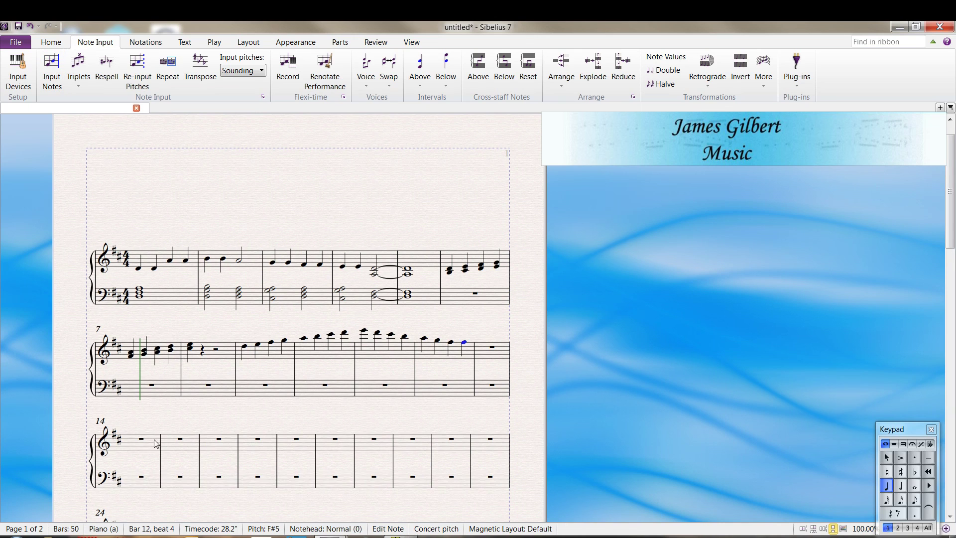
scroll(147, 430, down, 3)
click(149, 302)
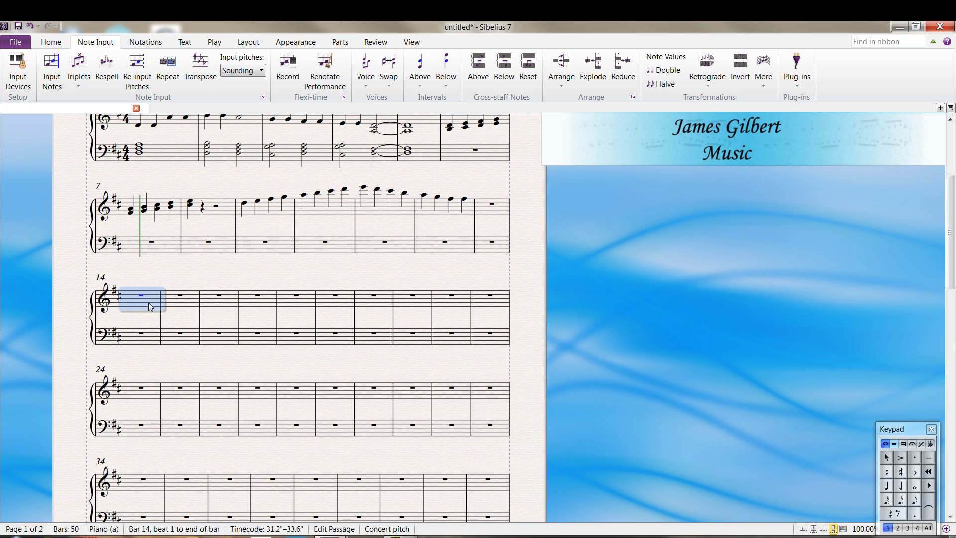
shift+click(148, 339)
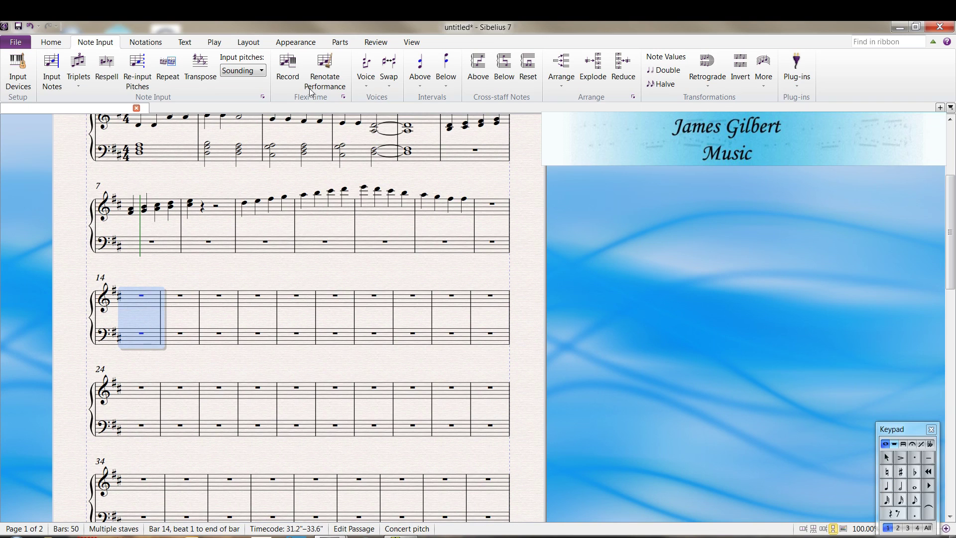
In Flexi-time options, set a new minimum note duration and Simple triplets, then confirm.
click(344, 97)
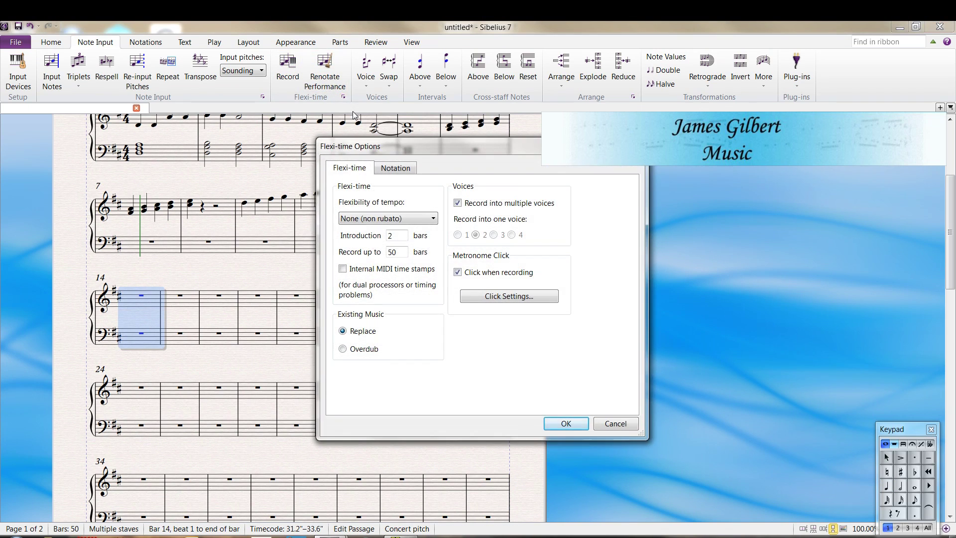
click(398, 170)
click(420, 220)
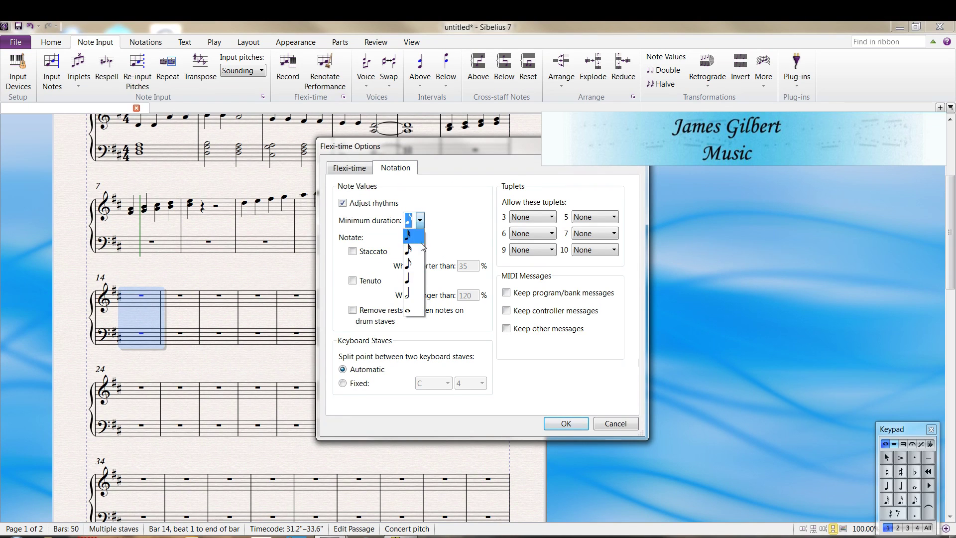
click(417, 250)
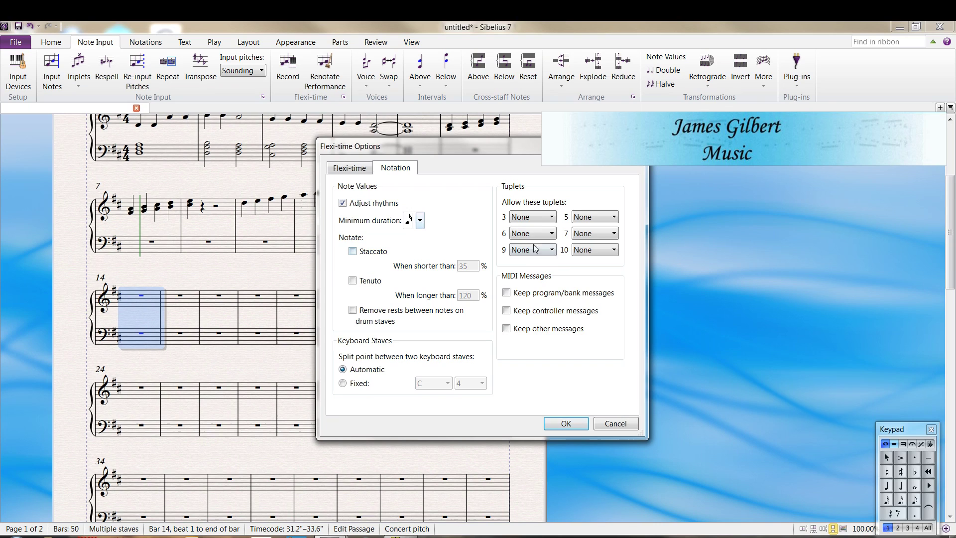
click(538, 217)
click(531, 238)
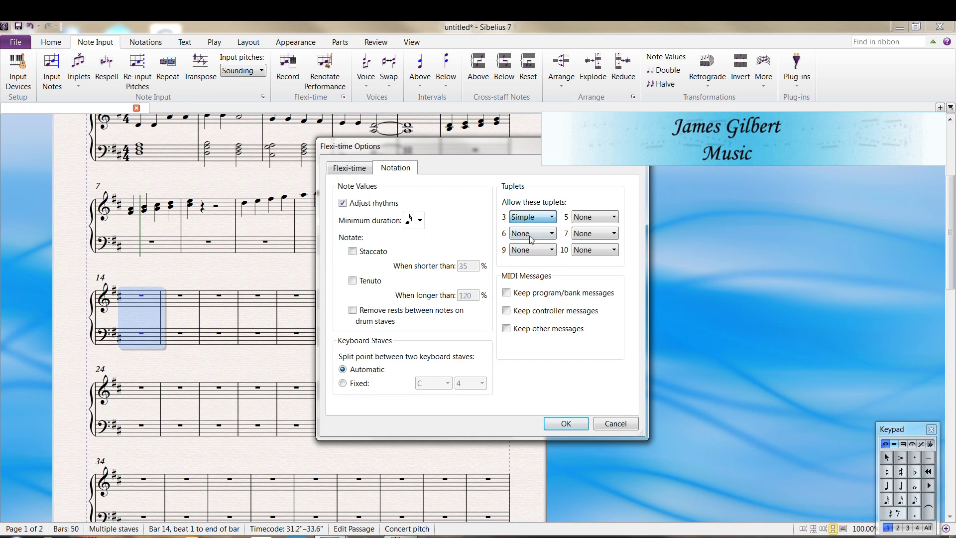
click(351, 168)
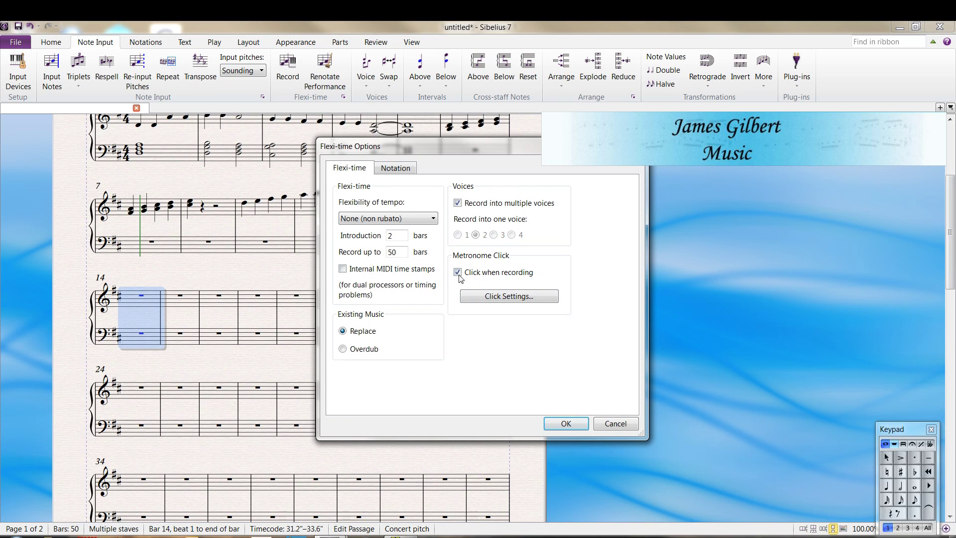
click(569, 429)
Record a live piano passage from bar 14 with Flexi-time, then stop recording.
click(288, 69)
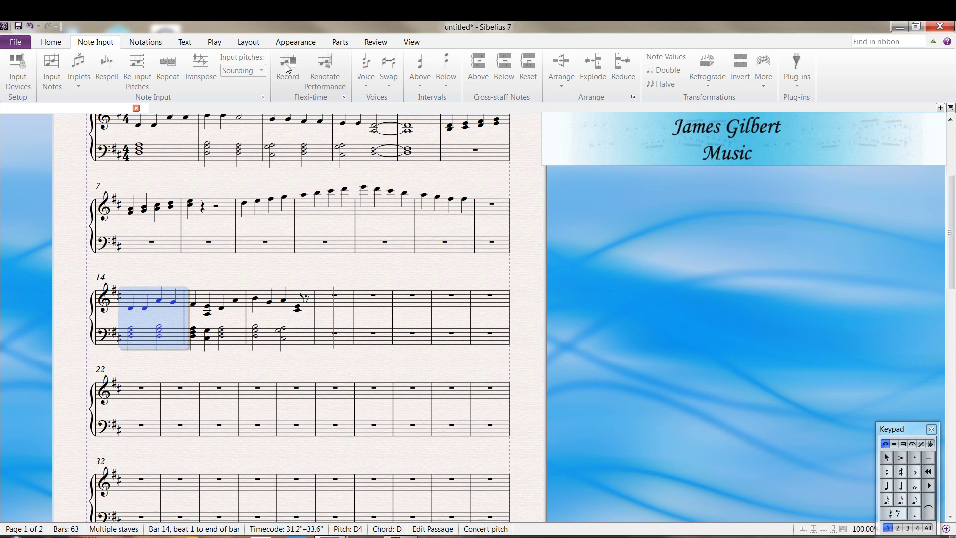
key(Escape)
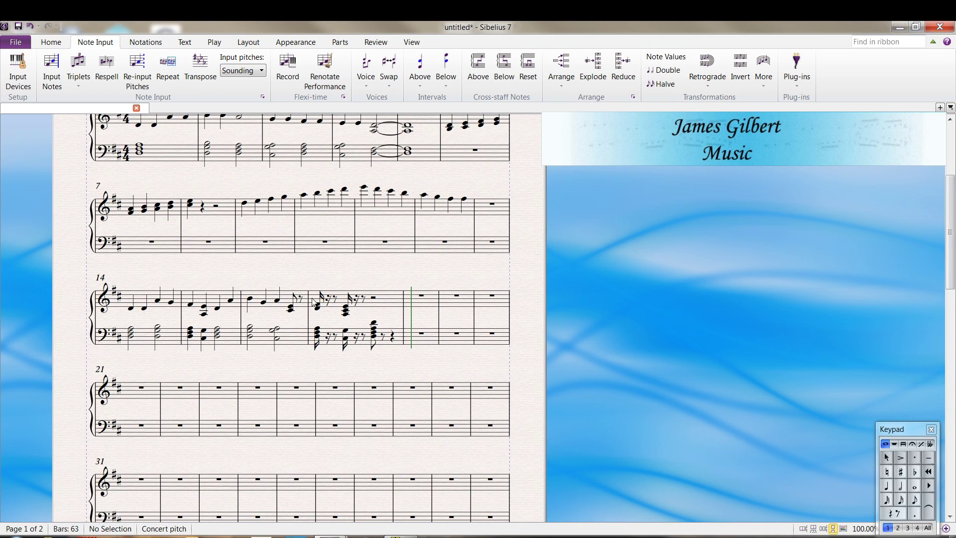
Renotate bars 16–17 in both staves without two voices per staff, then undo it.
click(290, 302)
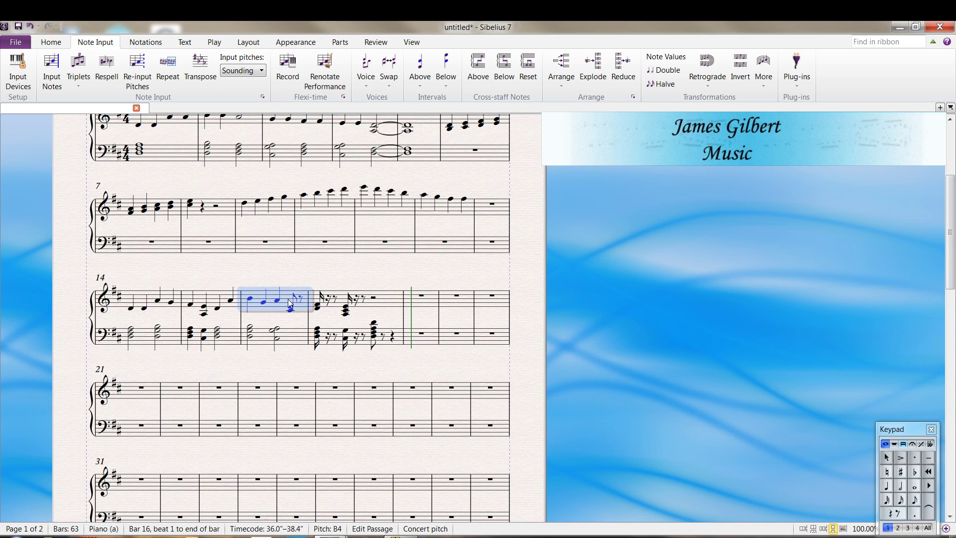
shift+click(391, 337)
click(325, 70)
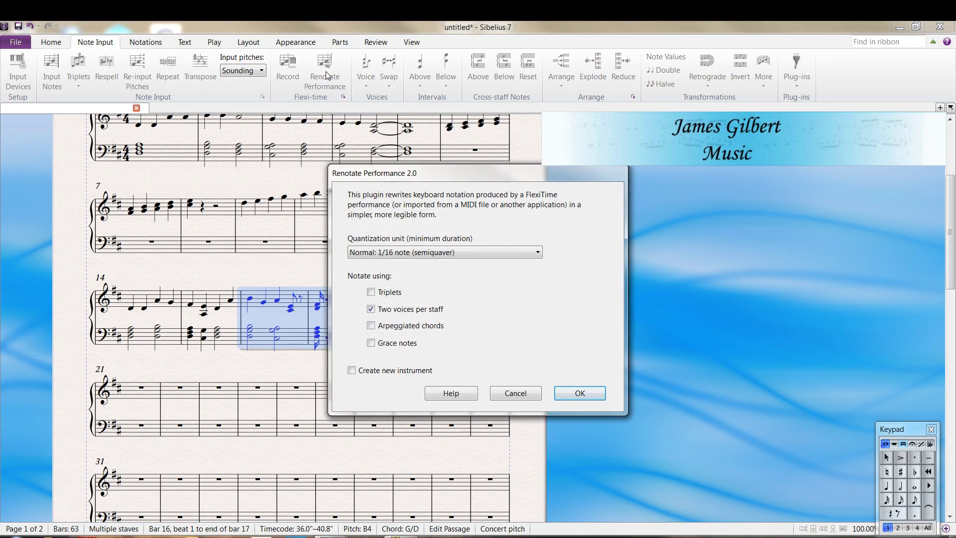
click(371, 309)
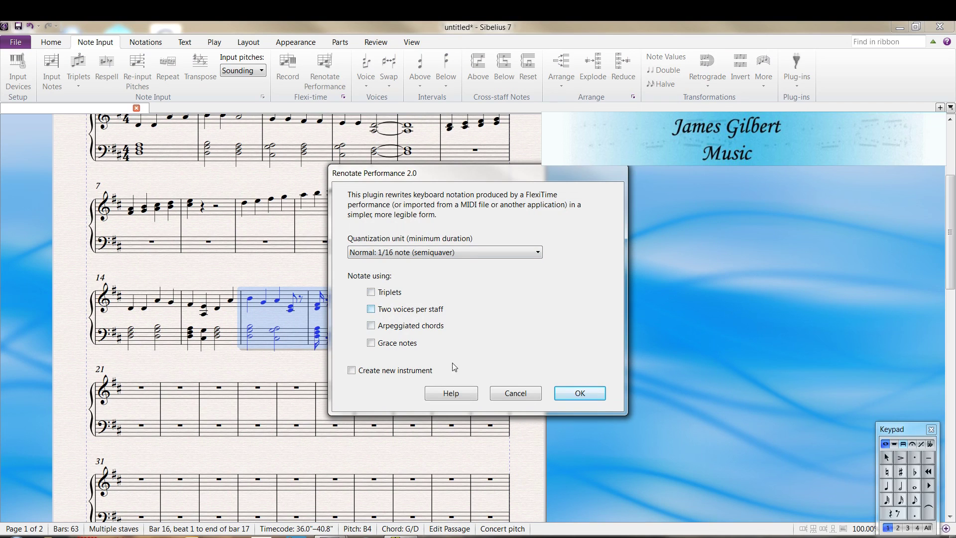
click(569, 395)
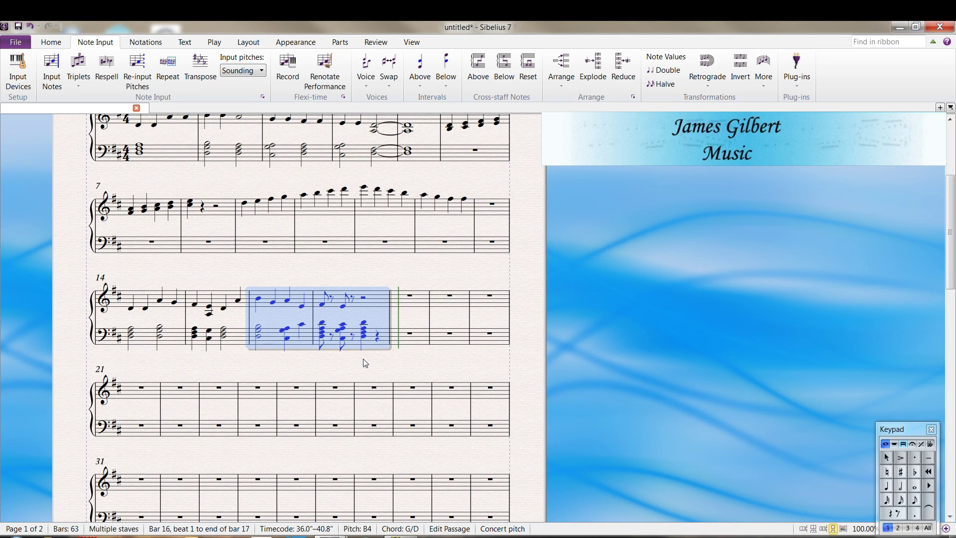
key(ctrl+z)
key(Escape)
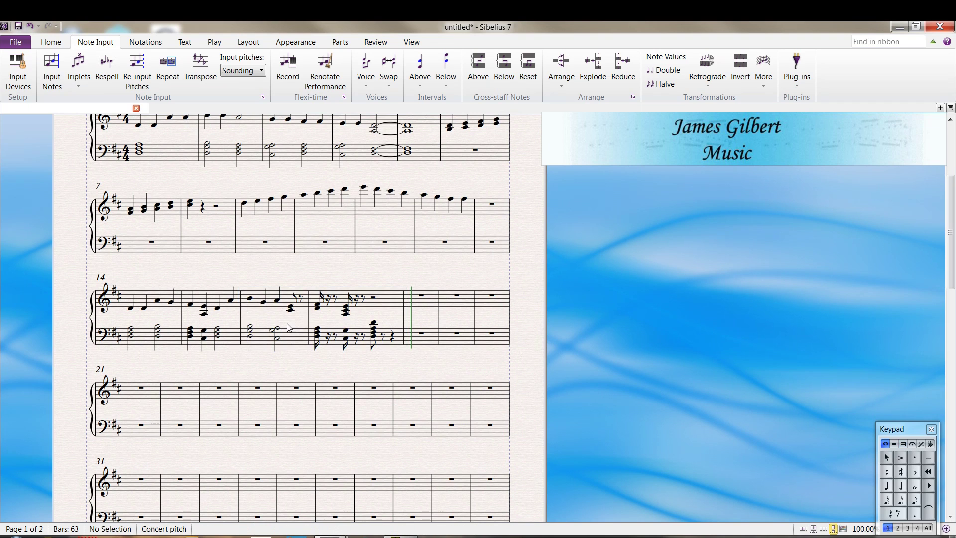
Renotate only the top staff of bars 16–17.
click(297, 300)
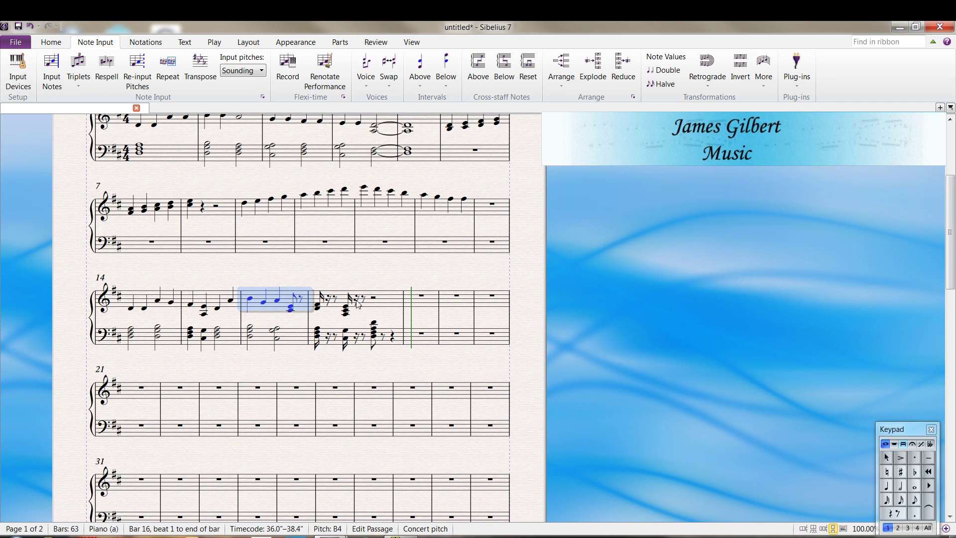
shift+click(389, 302)
click(328, 77)
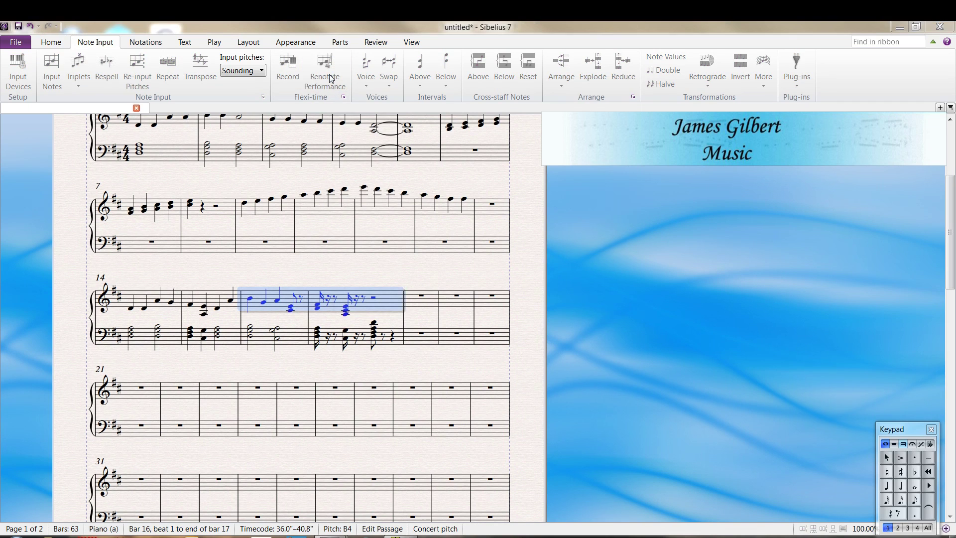
click(576, 394)
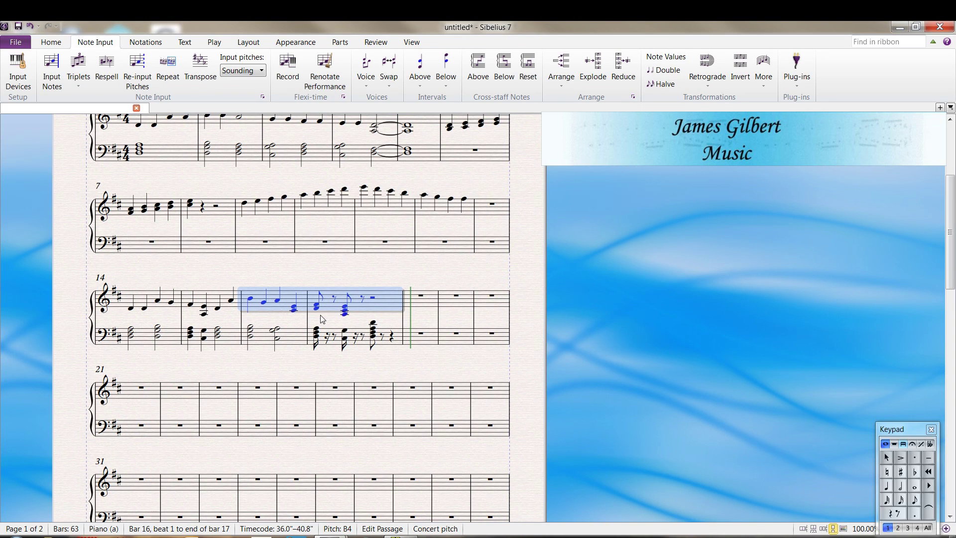
Renotate bar 17 of the bass staff separately, then clear the selection.
click(333, 338)
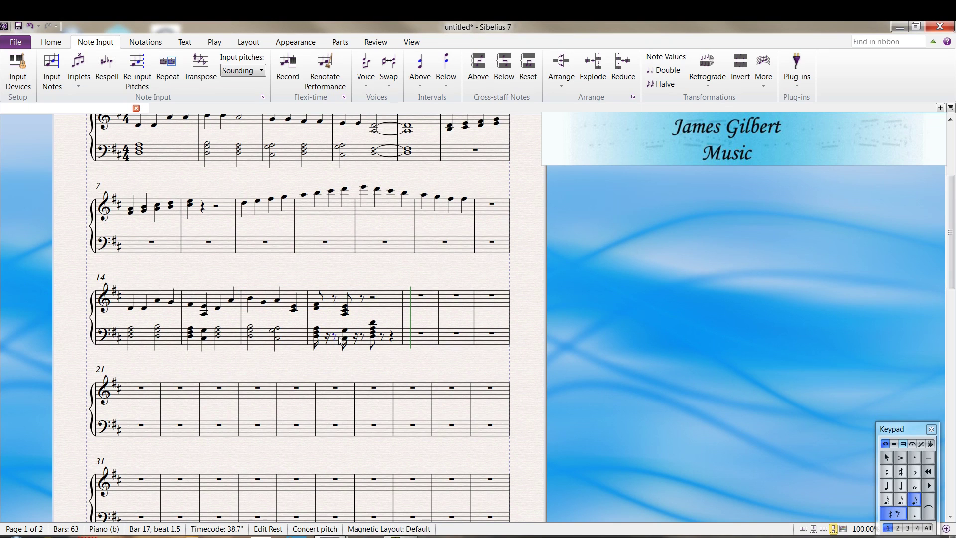
click(359, 340)
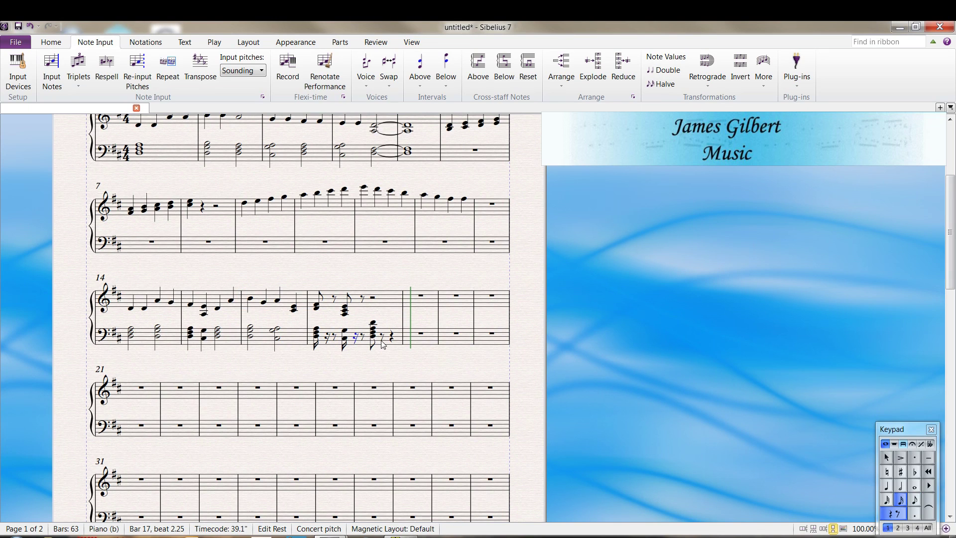
click(382, 341)
click(386, 318)
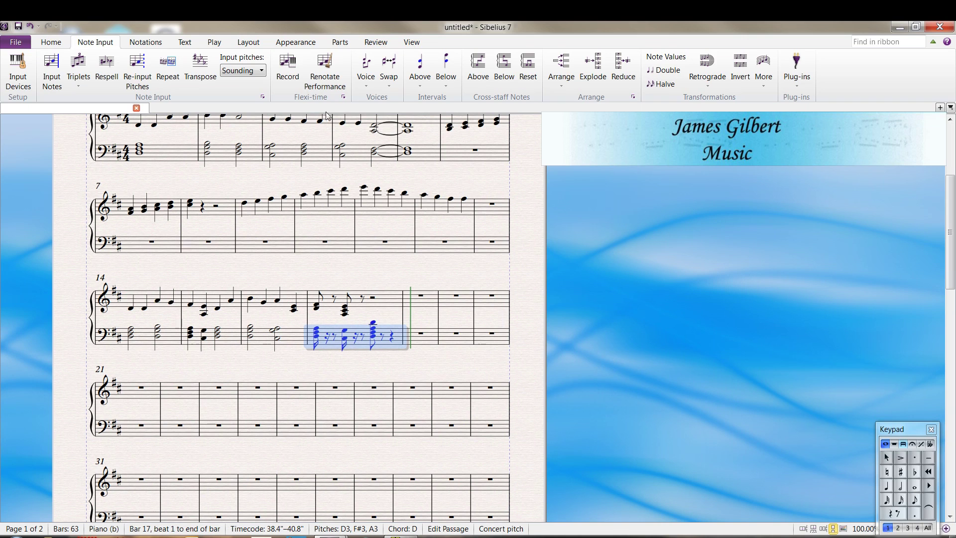
click(323, 82)
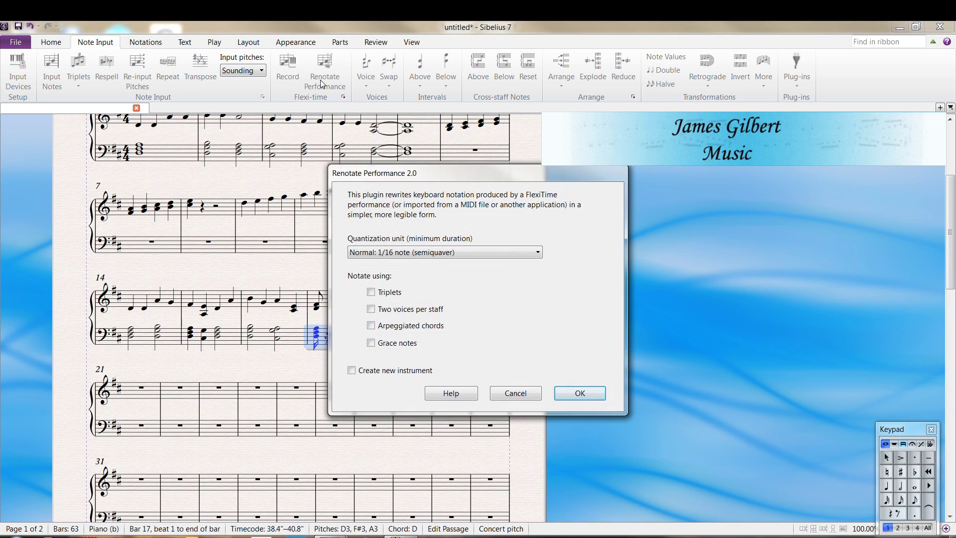
click(579, 393)
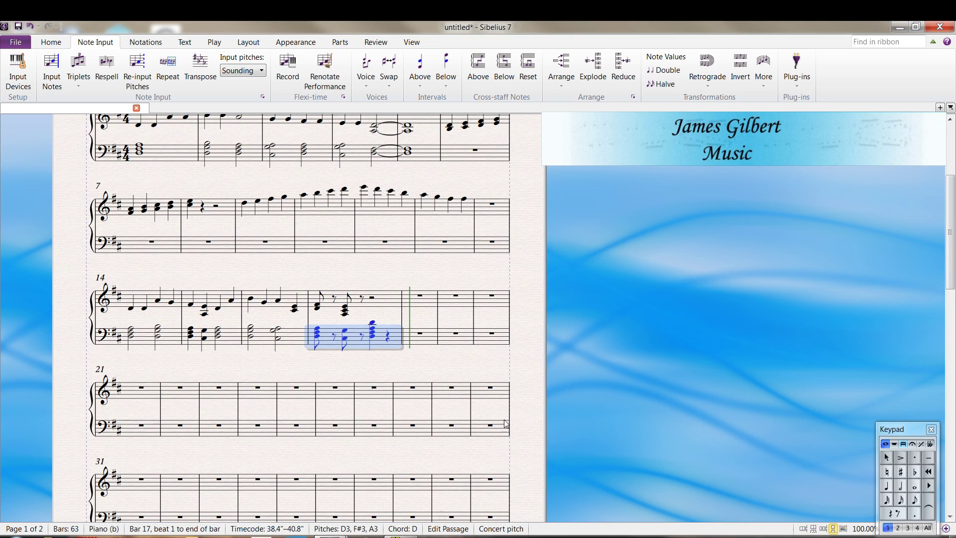
click(383, 280)
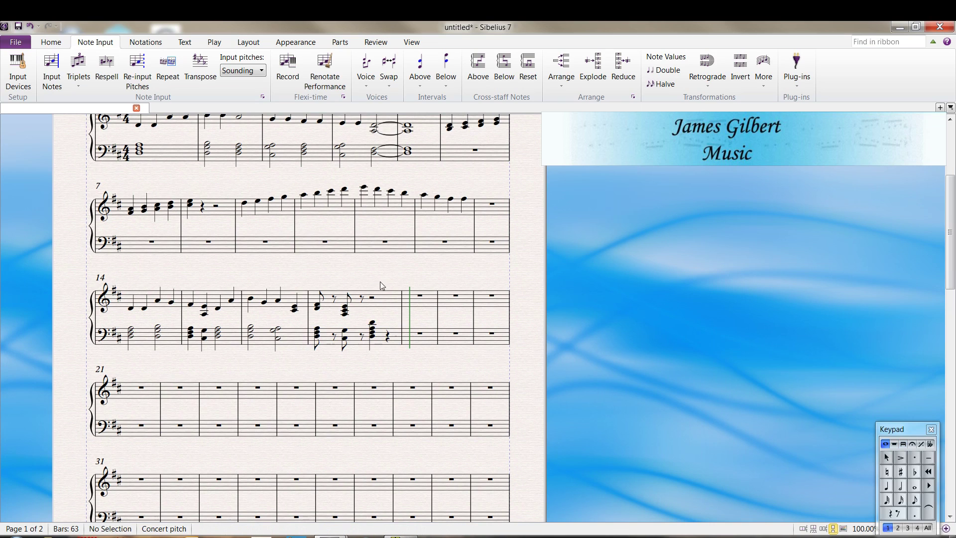
Change bar 17's chords in both staves to quarter notes.
click(383, 306)
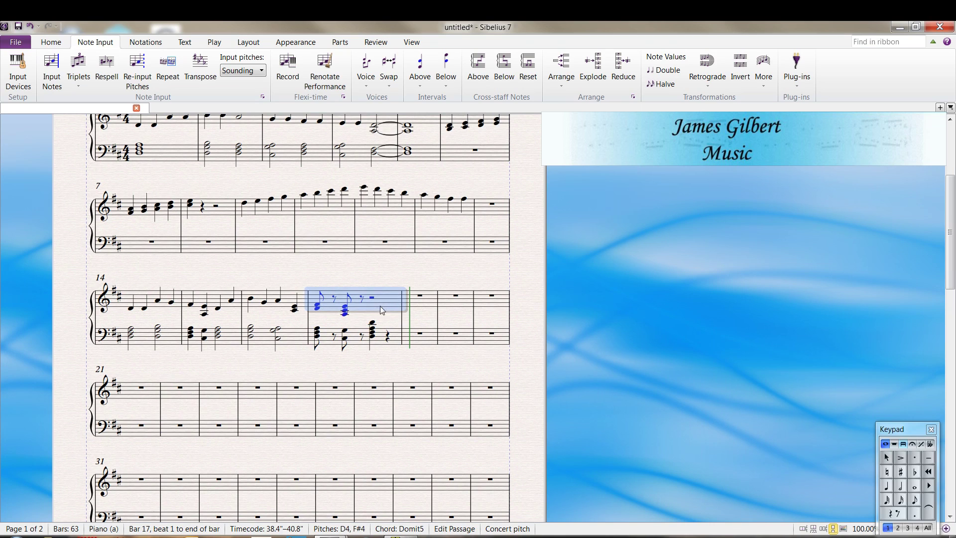
shift+click(385, 342)
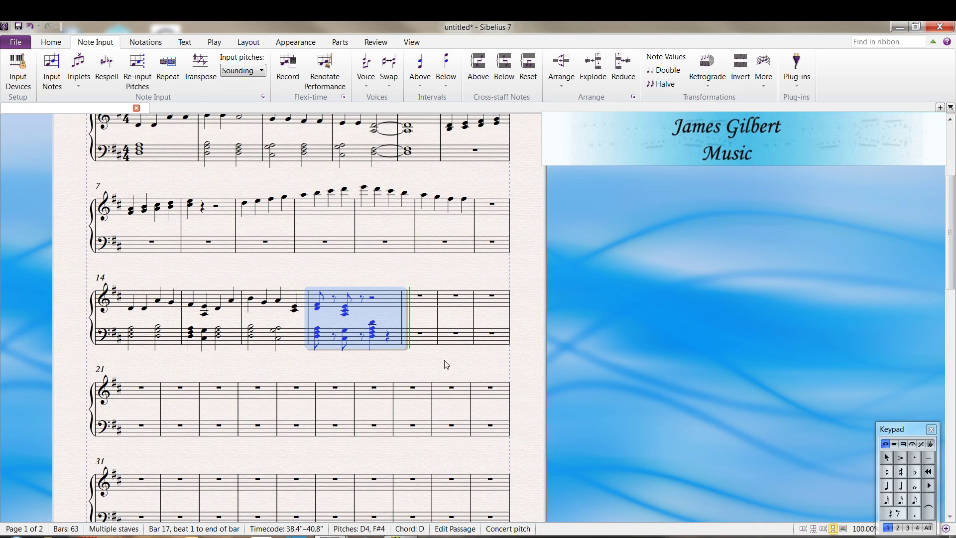
key(4)
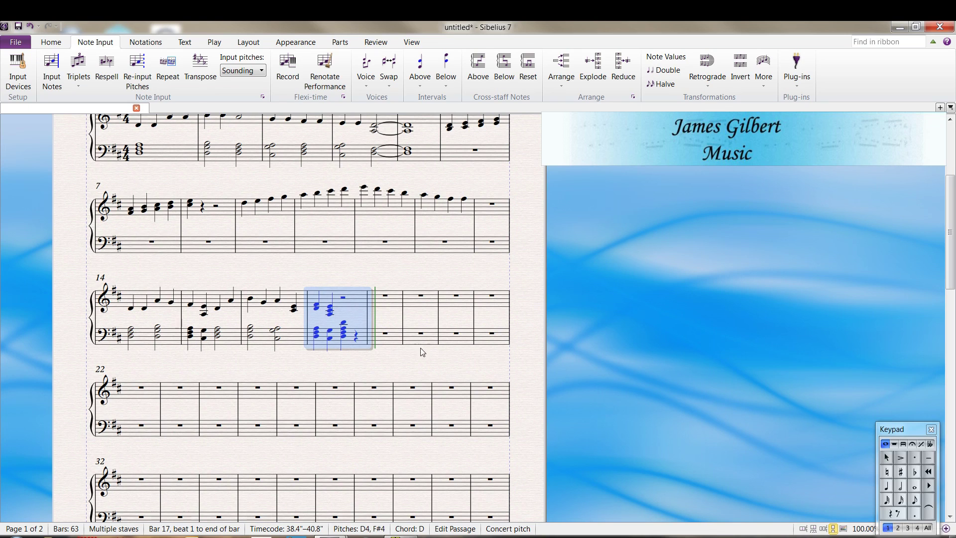
key(Escape)
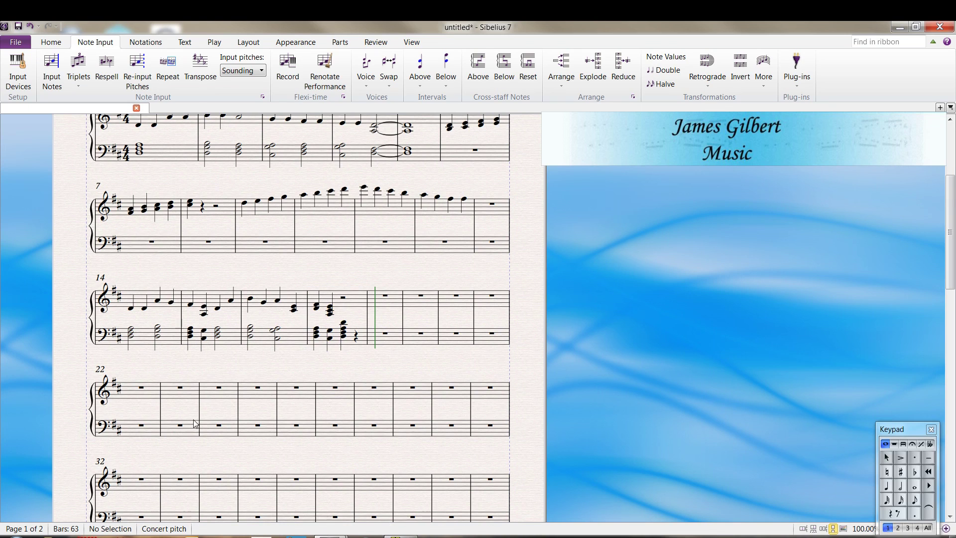
Select bar 24 in both staves.
scroll(222, 399, down, 3)
click(218, 309)
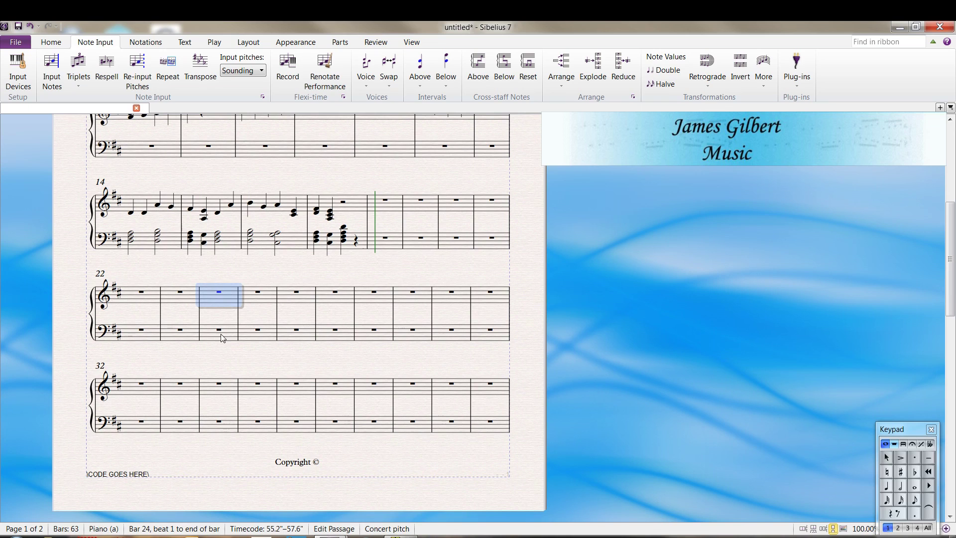
shift+click(220, 334)
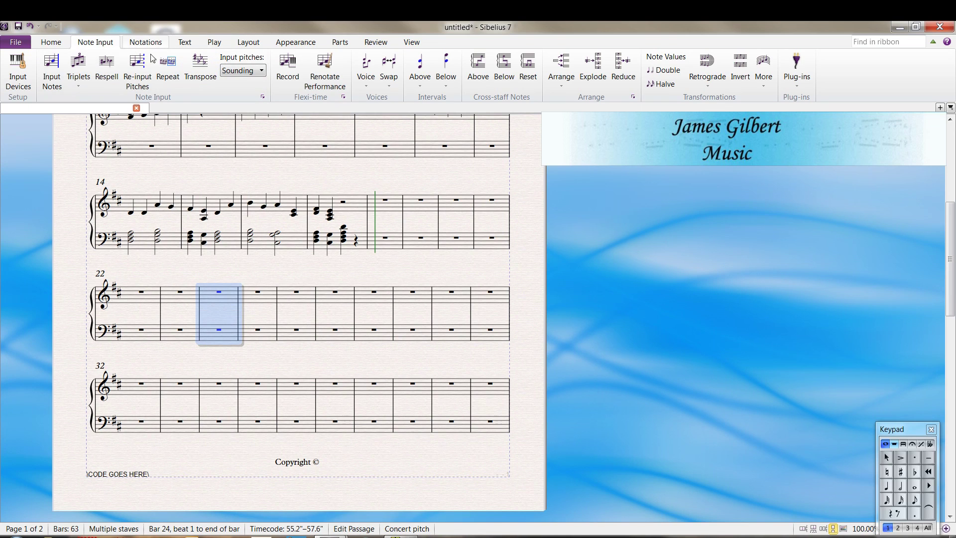
Keep the Flexi-time settings and record a second live take from bar 24 through bar 28.
click(343, 98)
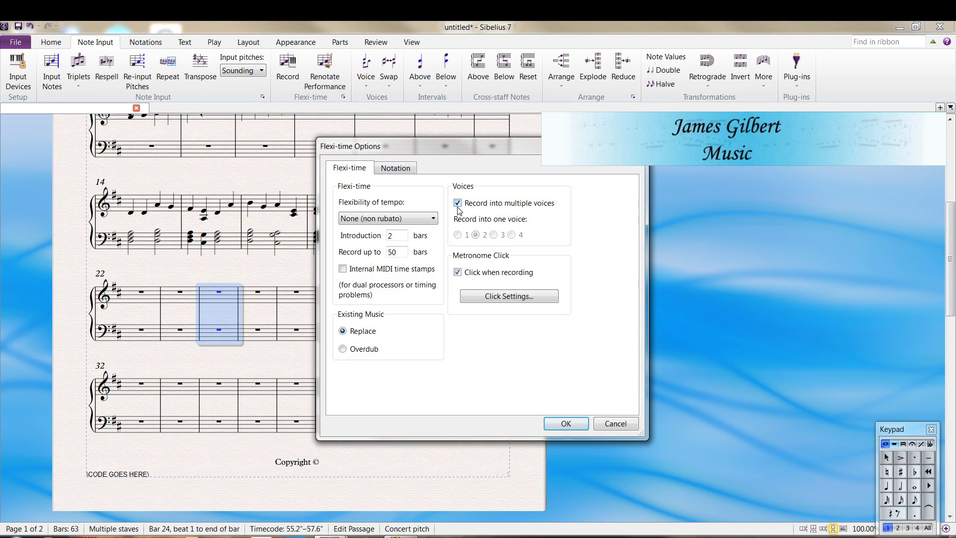
click(576, 424)
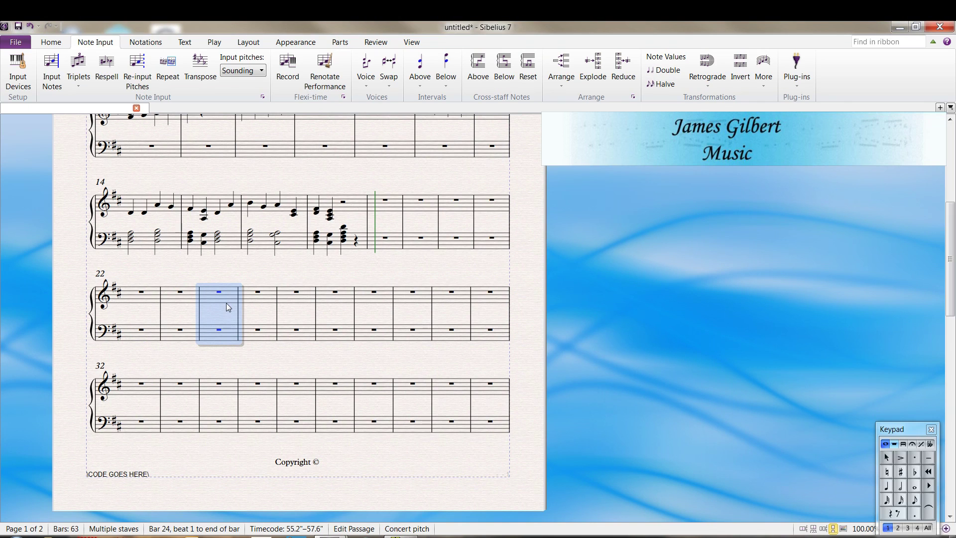
key(ctrl+shift+f)
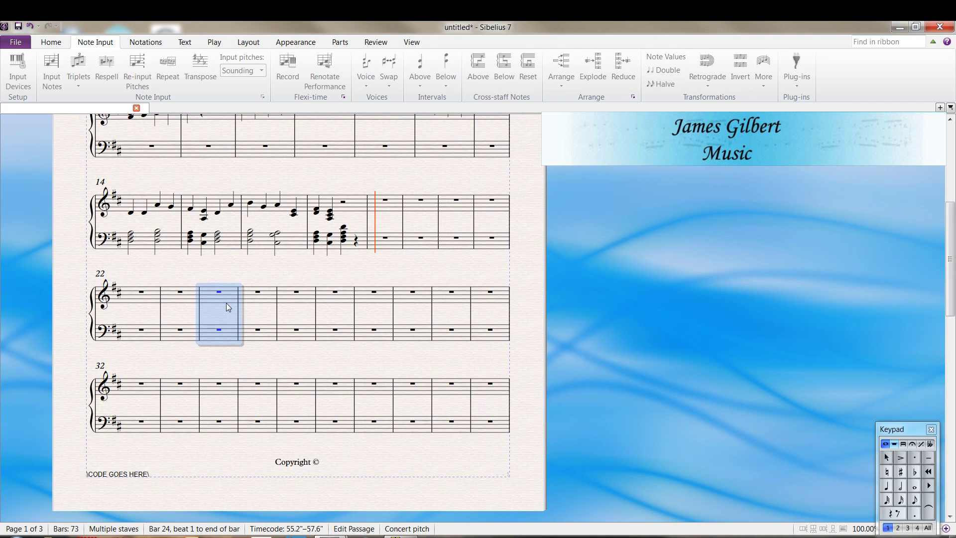
key(ctrl+shift+f)
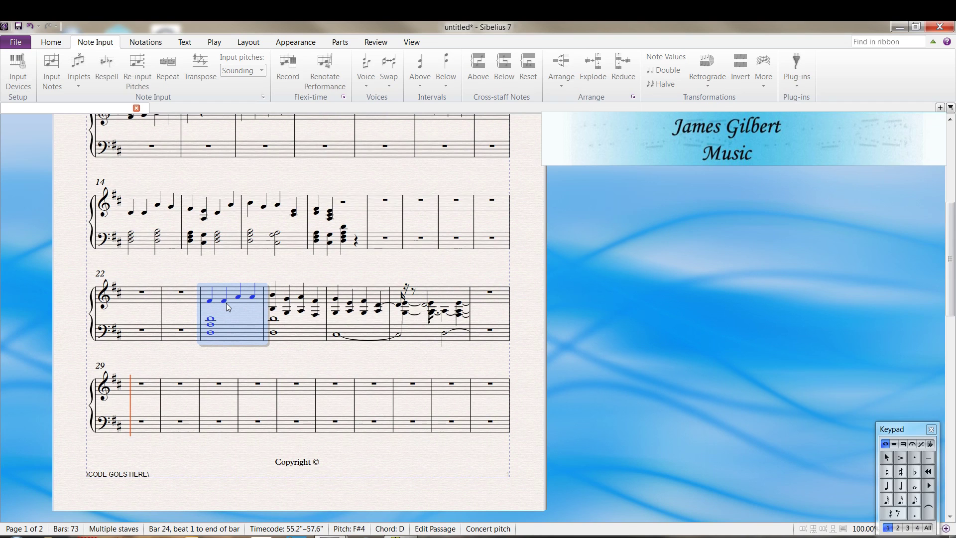
key(Escape)
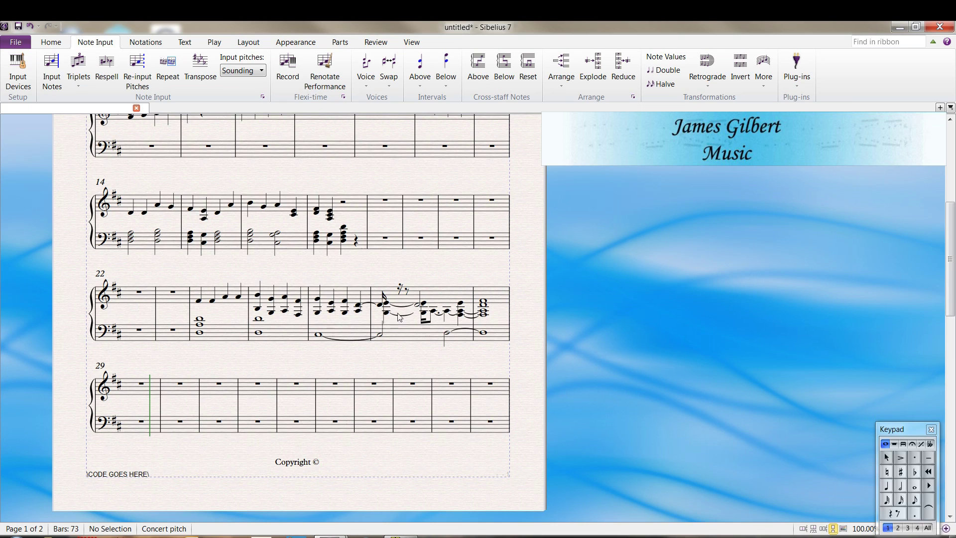
Renotate bars 24–28 with two voices per staff and a quaver minimum duration.
click(226, 291)
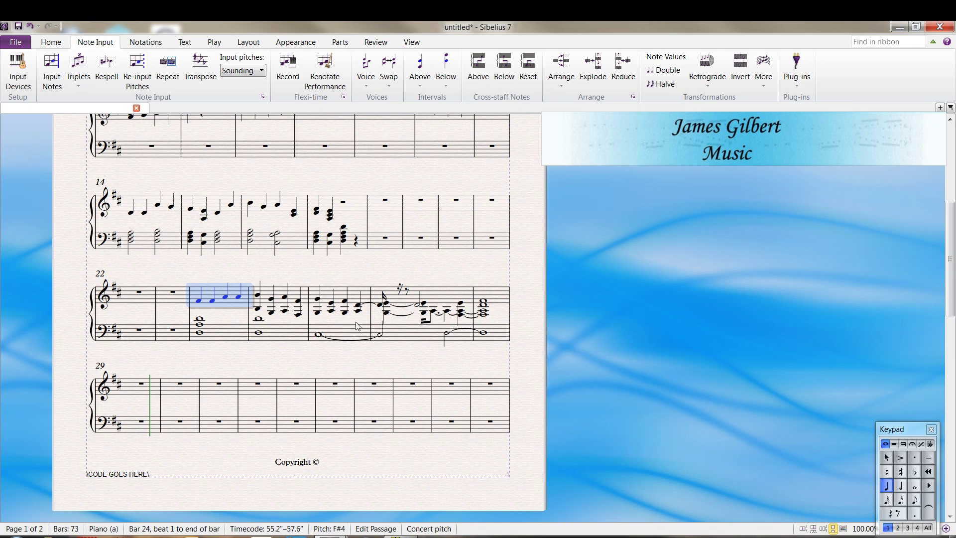
shift+click(496, 330)
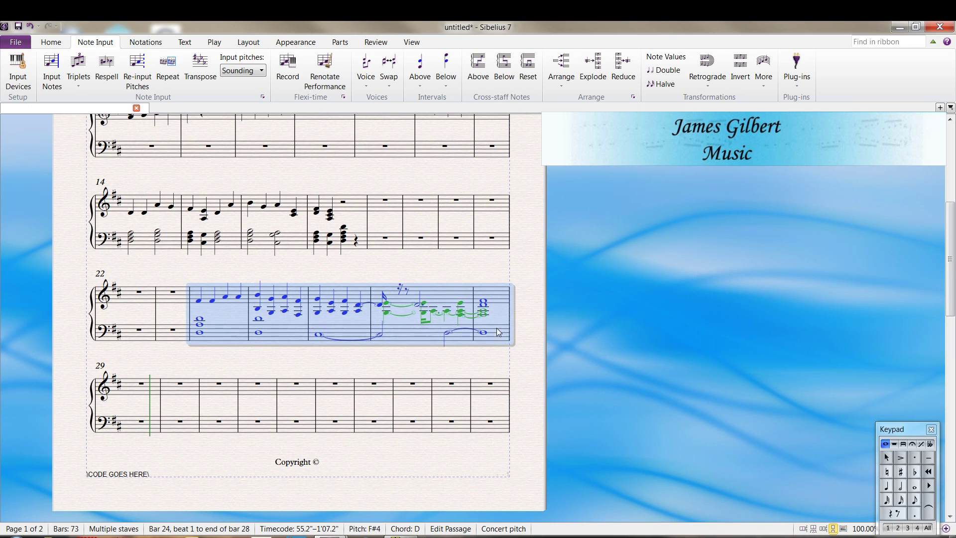
click(325, 65)
click(398, 309)
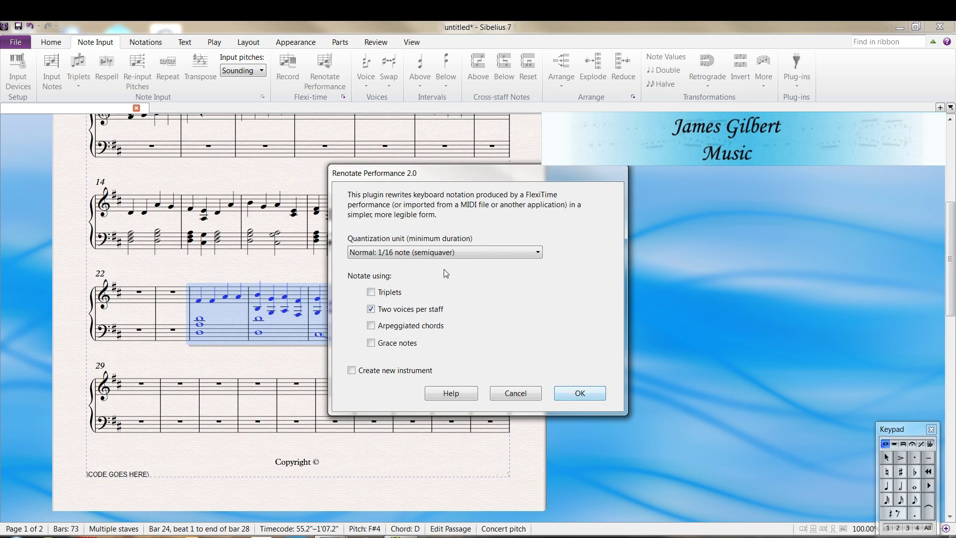
drag(433, 175, 463, 168)
click(432, 247)
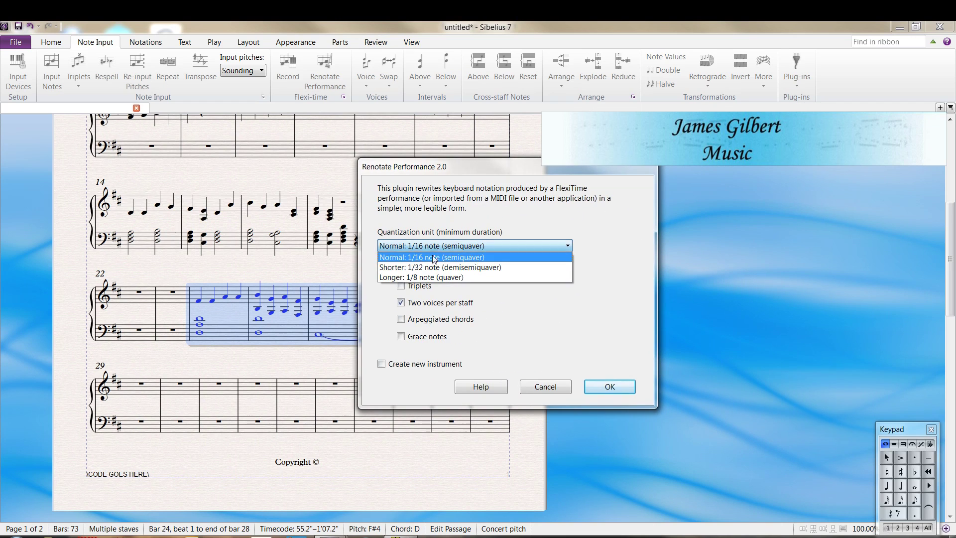
click(440, 277)
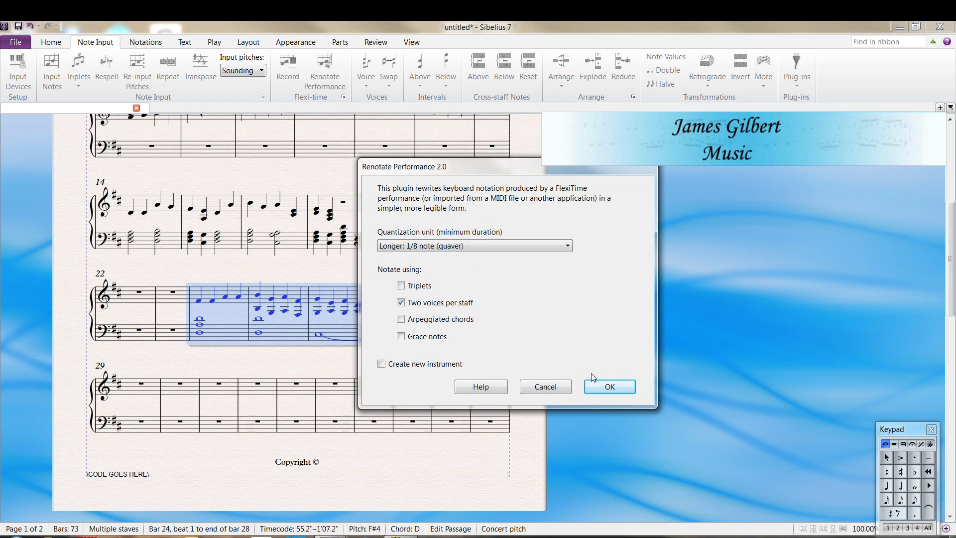
click(607, 386)
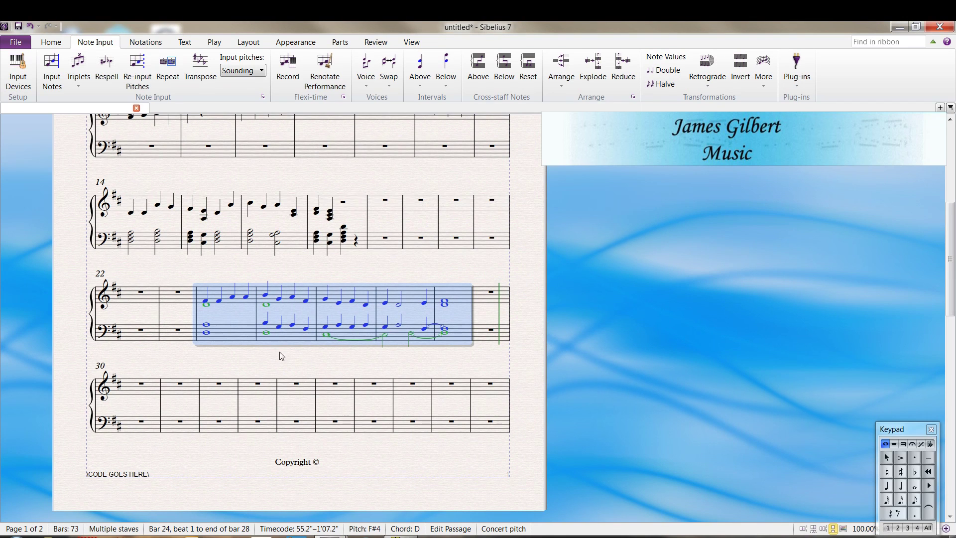
key(Escape)
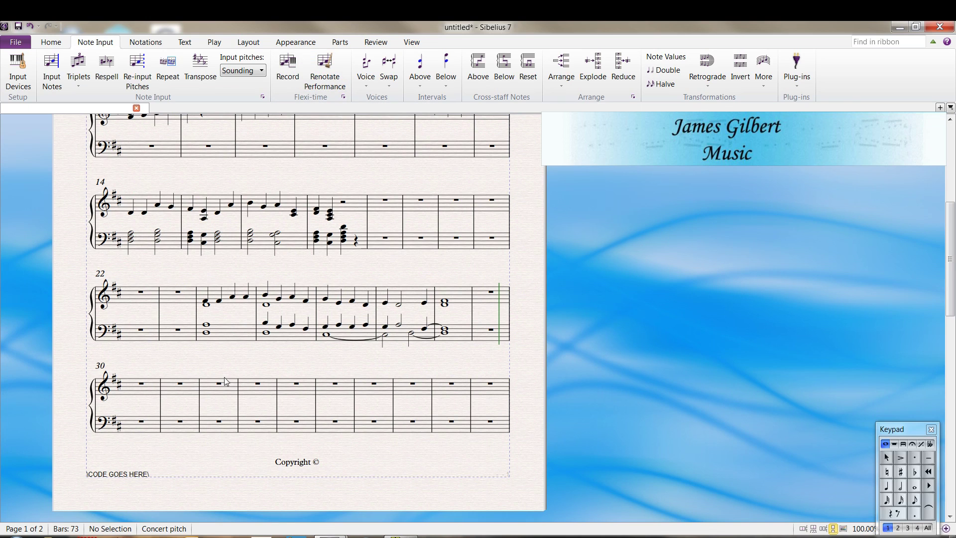
Select bar 24 of the top staff.
click(178, 386)
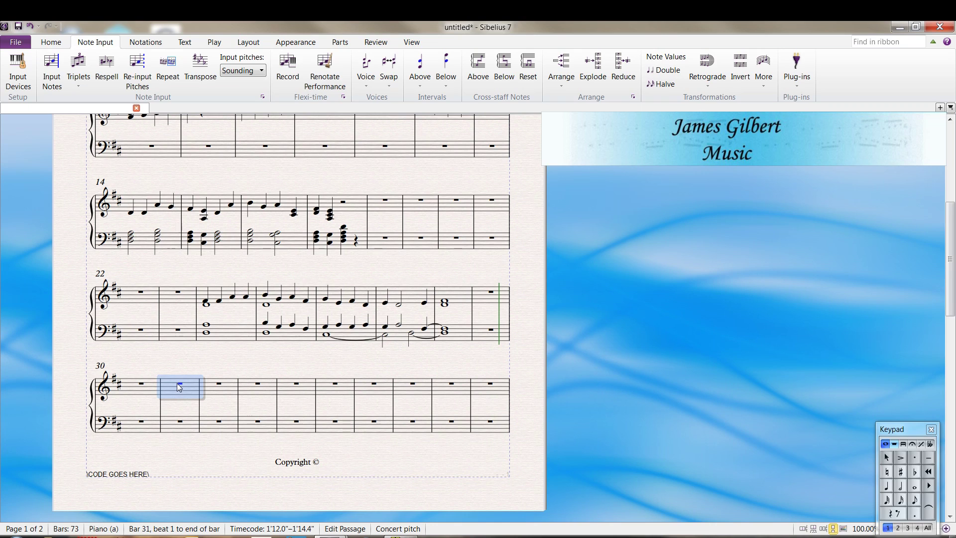
click(228, 297)
shift+click(245, 328)
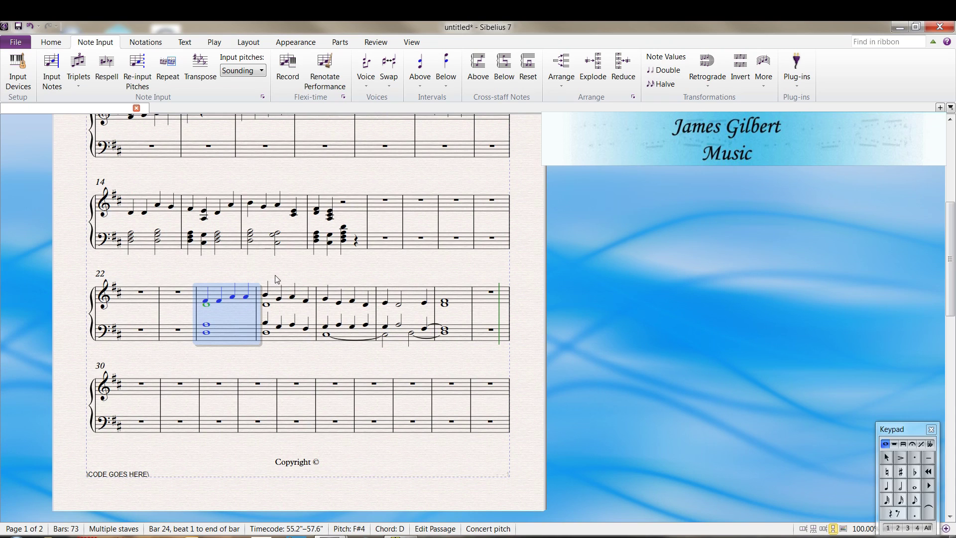
key(Escape)
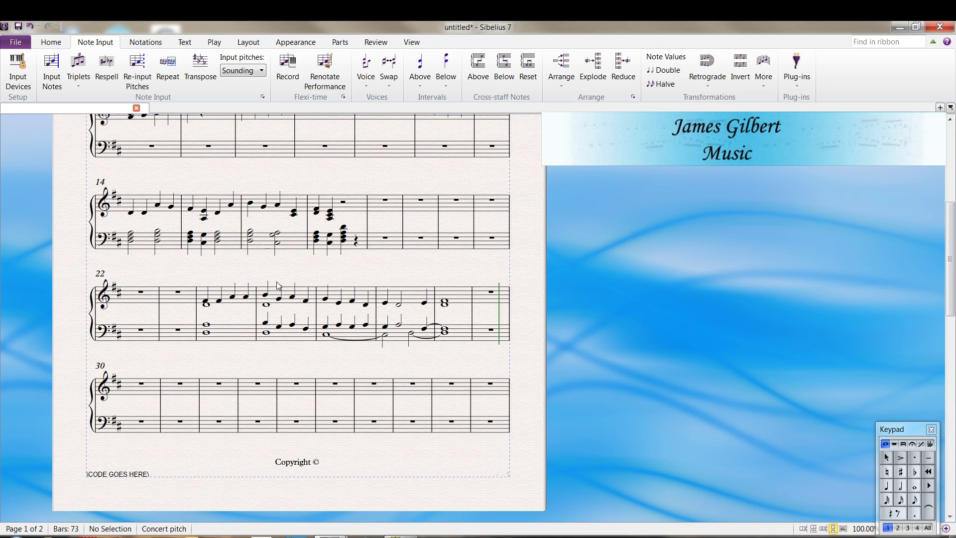
click(217, 294)
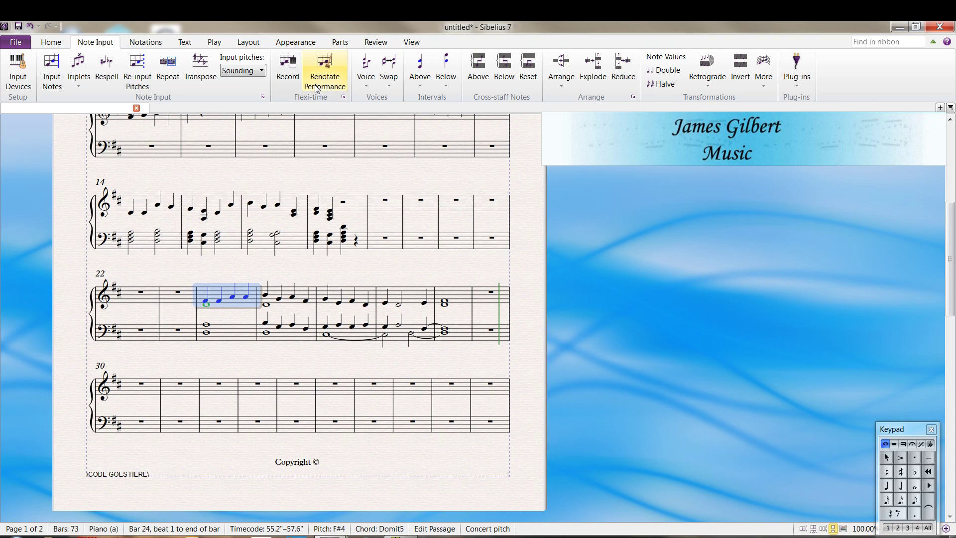
In Flexi-time options, keep voice 1 and enable Record into multiple voices.
click(343, 97)
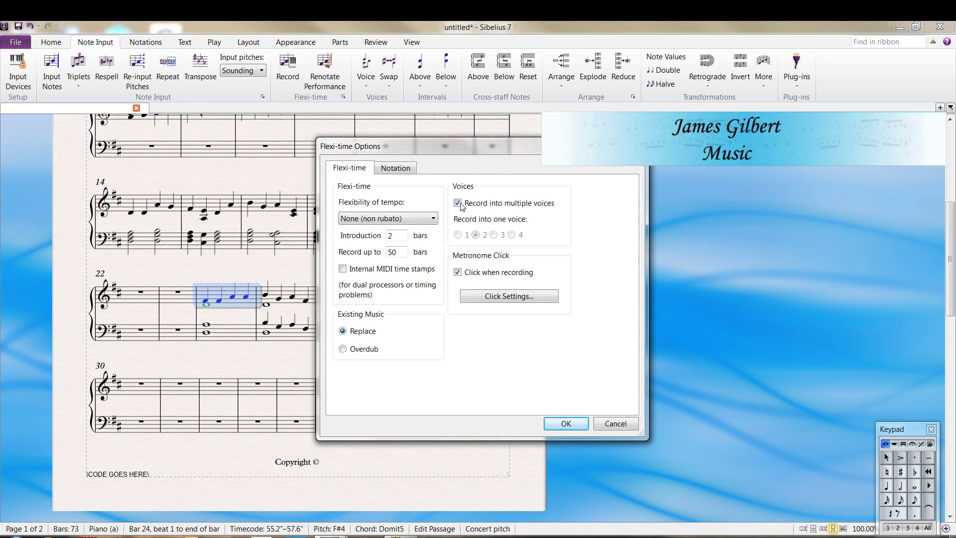
click(457, 235)
click(475, 235)
click(512, 235)
click(457, 235)
click(458, 204)
click(552, 422)
click(244, 336)
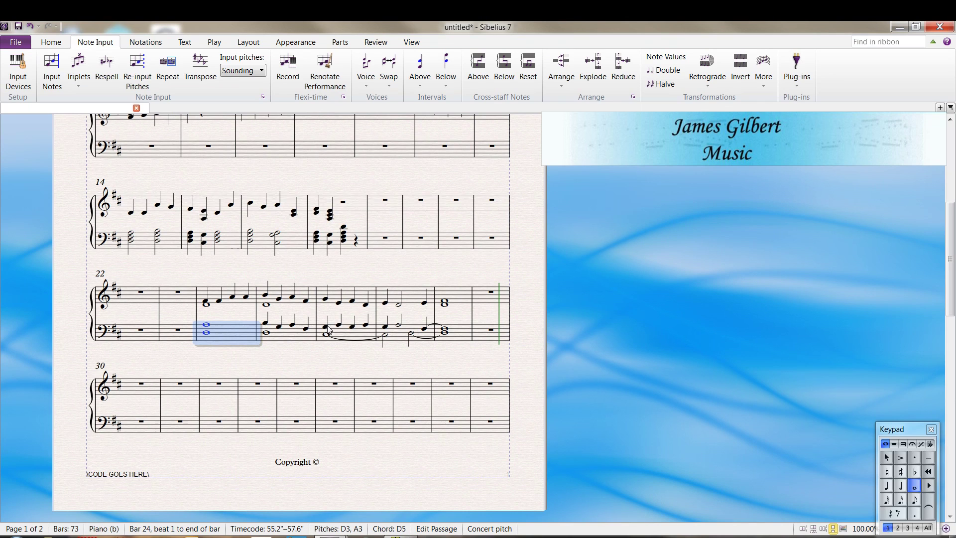
Replace bar 26's E4 with E flat, trying the D# spelling before keeping Eb.
click(341, 305)
click(337, 304)
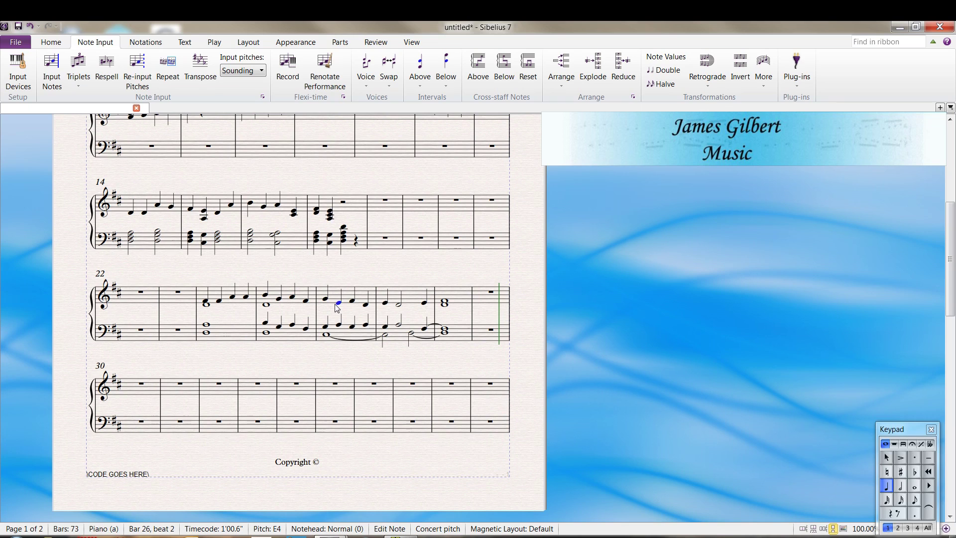
key(Delete)
click(337, 302)
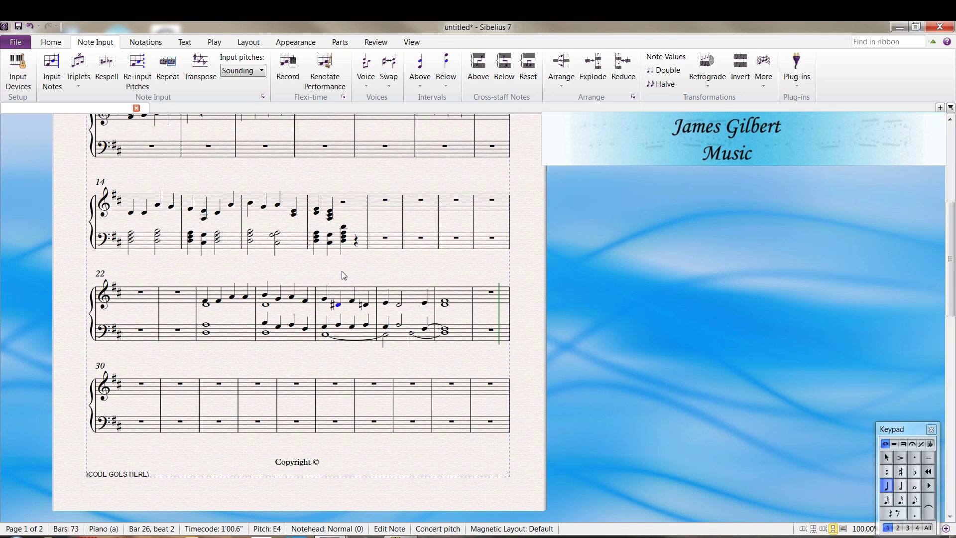
key(9)
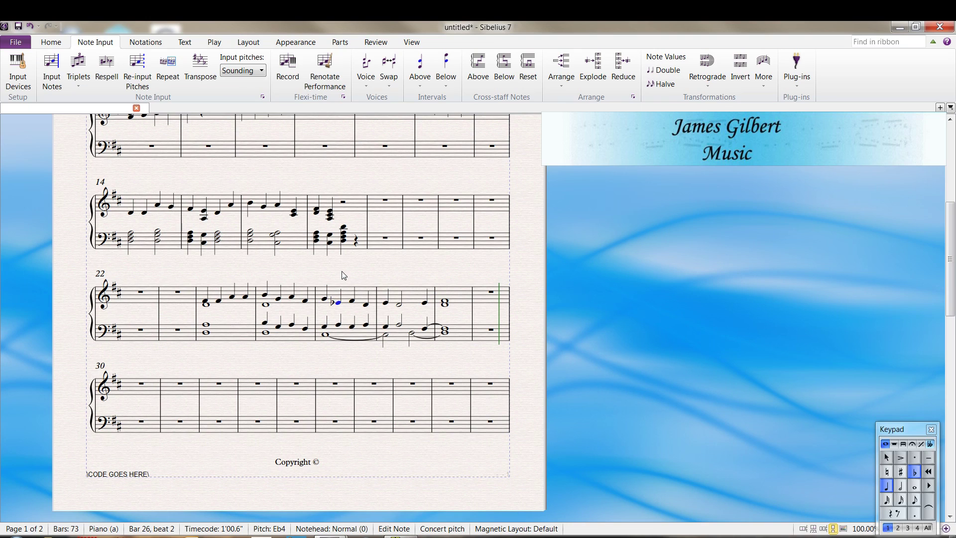
key(Return)
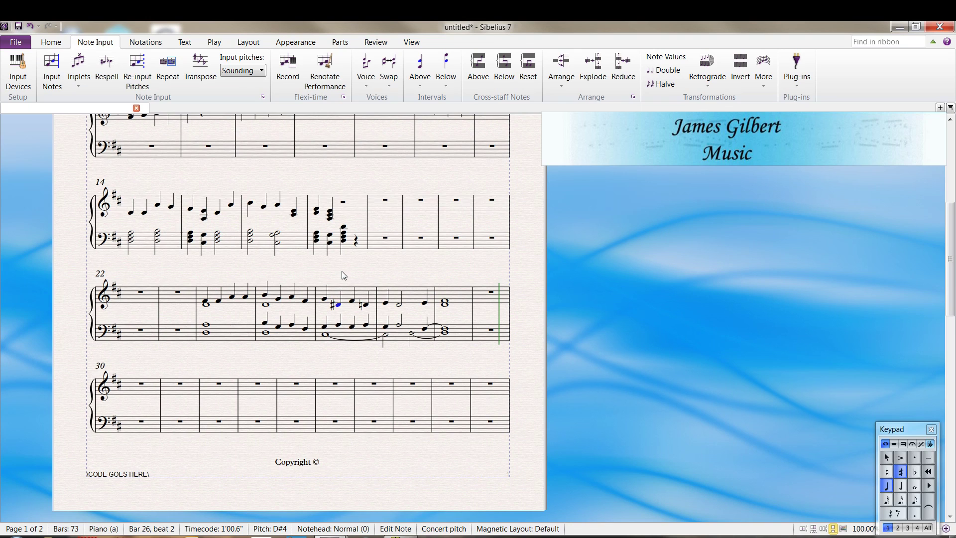
key(Return)
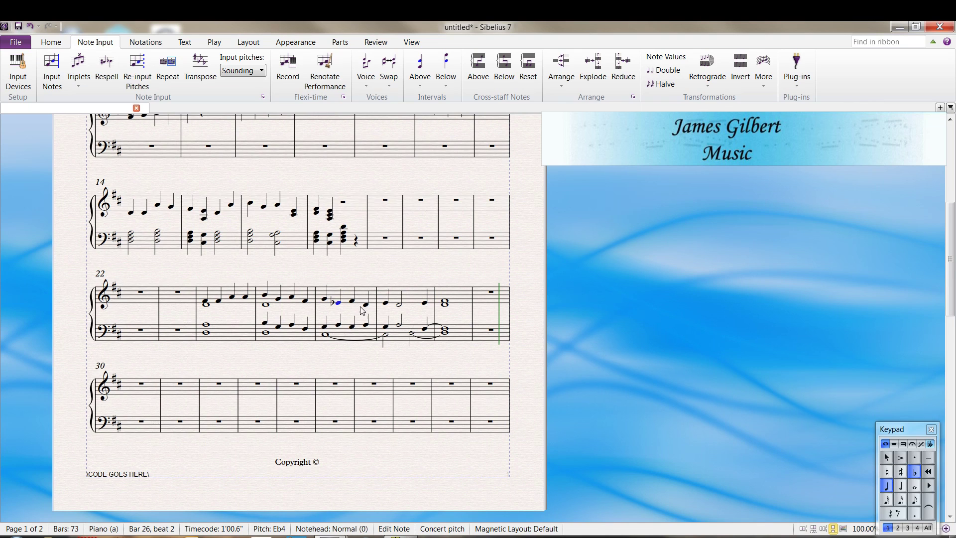
Try respelling the next F#4 as Gb, then restore it to F#4.
click(352, 302)
key(Return)
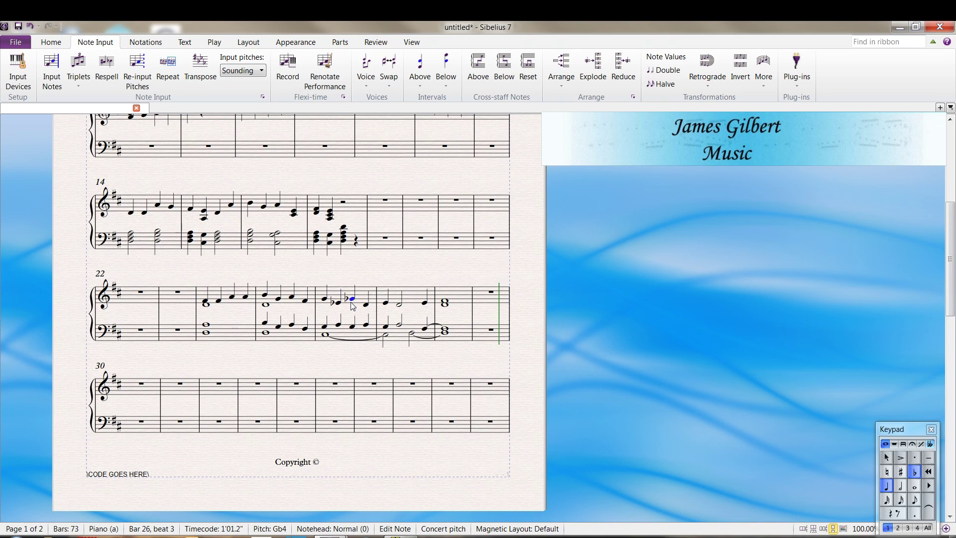
key(Return)
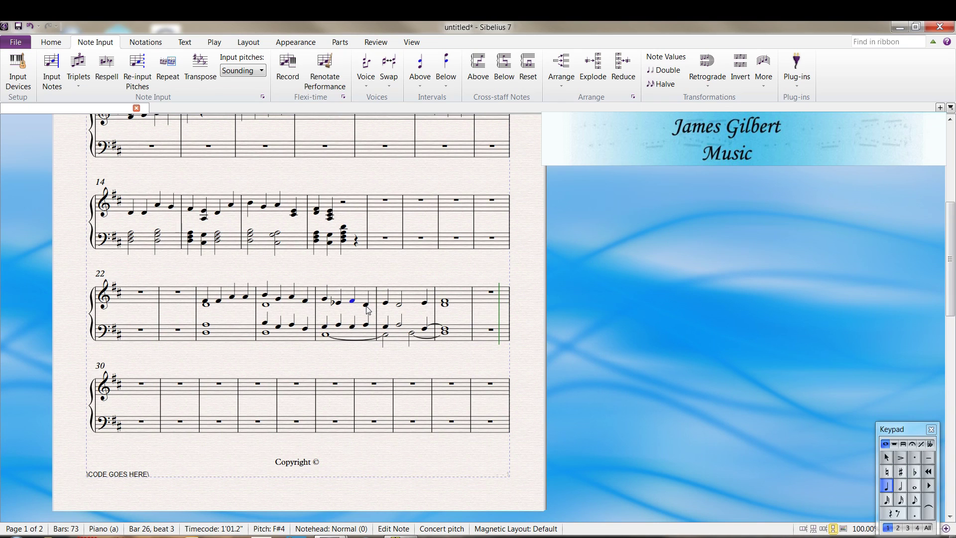
click(366, 307)
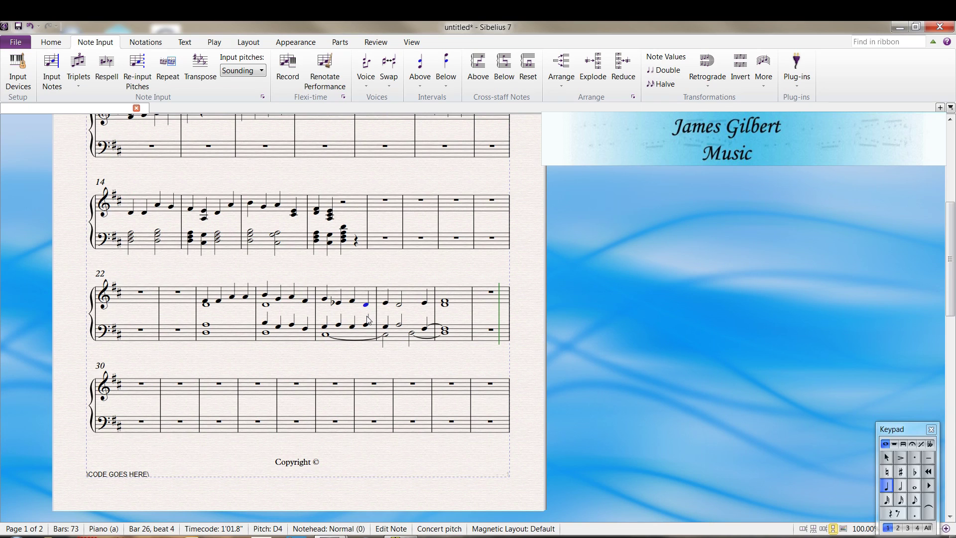
Respell the first bass note of bar 25 from B3 to C flat, then back to B3.
click(265, 323)
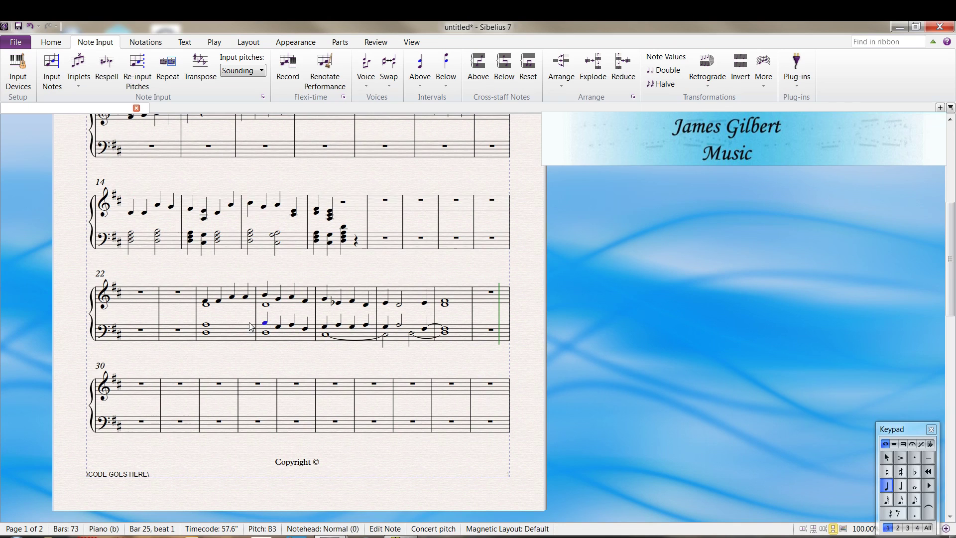
key(Return)
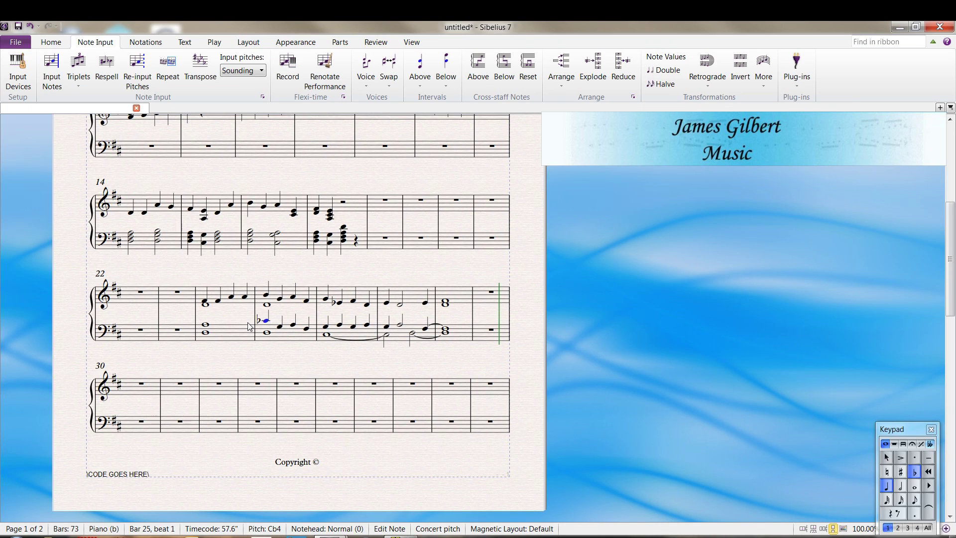
key(Return)
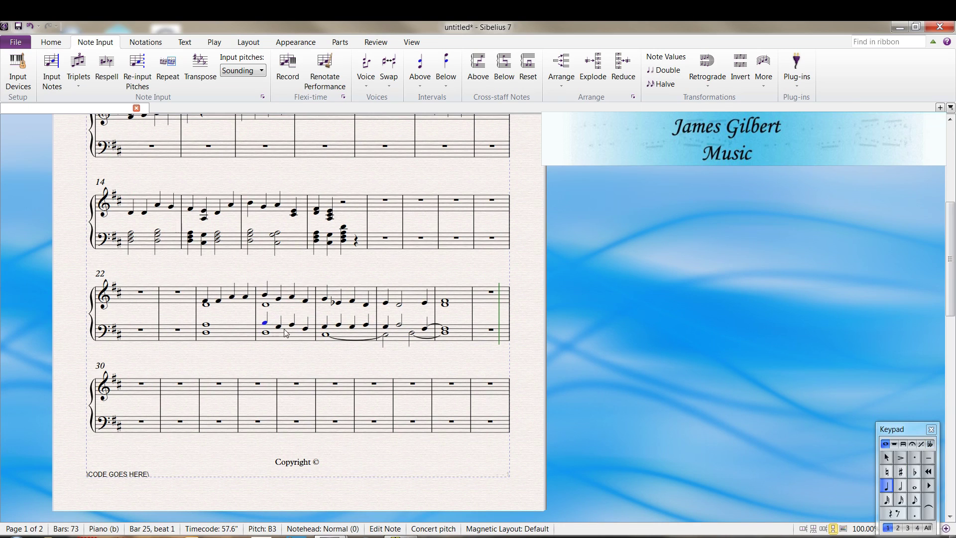
Respell bar 25's second bass note, G3, as F double-sharp using the Keypad accidentals layout.
click(279, 327)
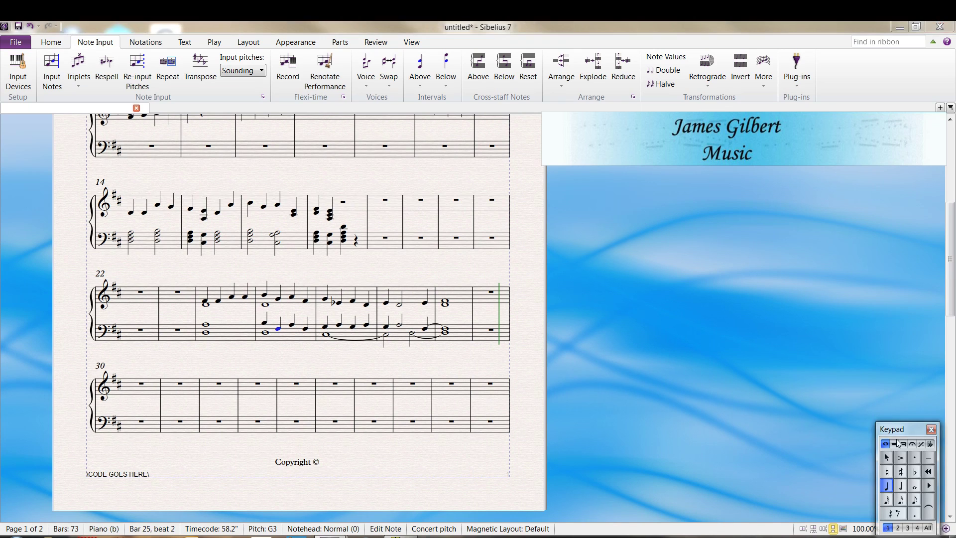
click(894, 444)
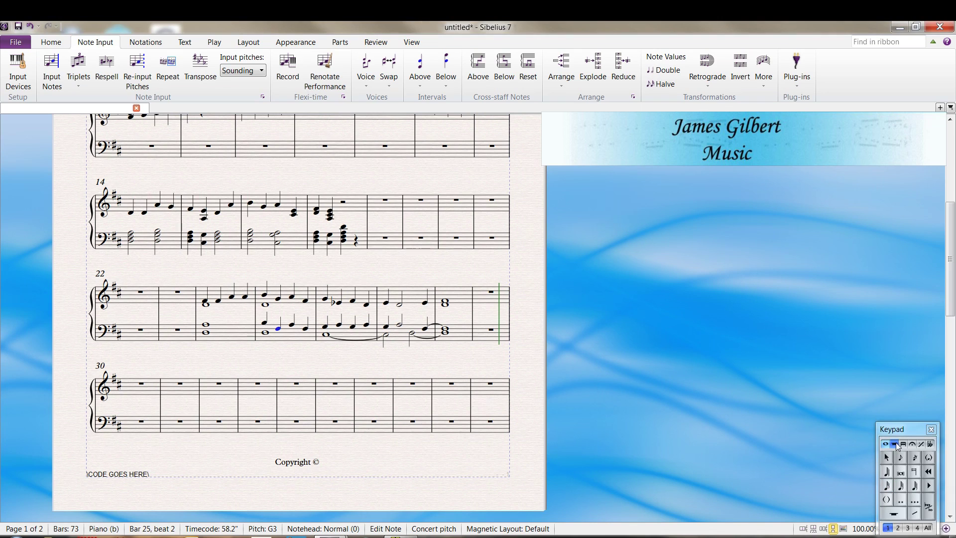
click(930, 444)
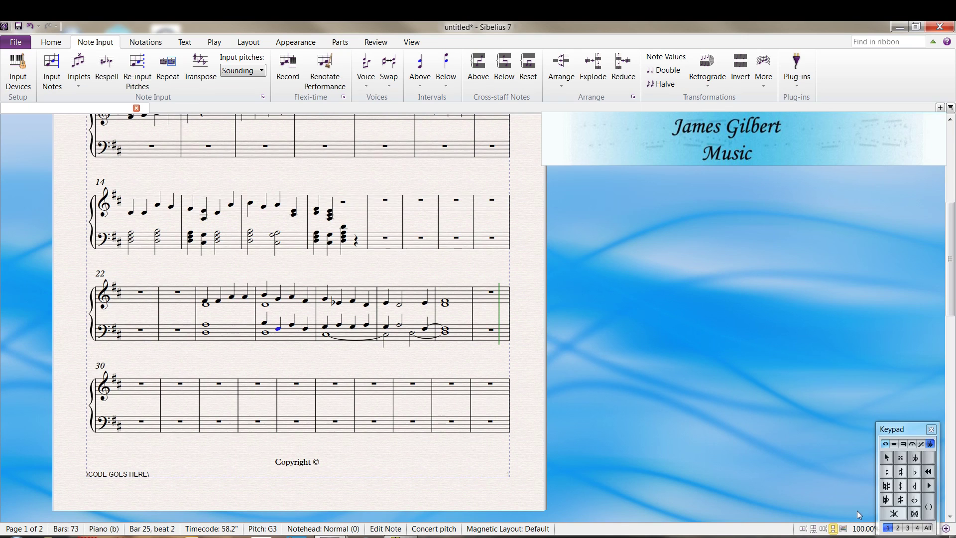
click(901, 458)
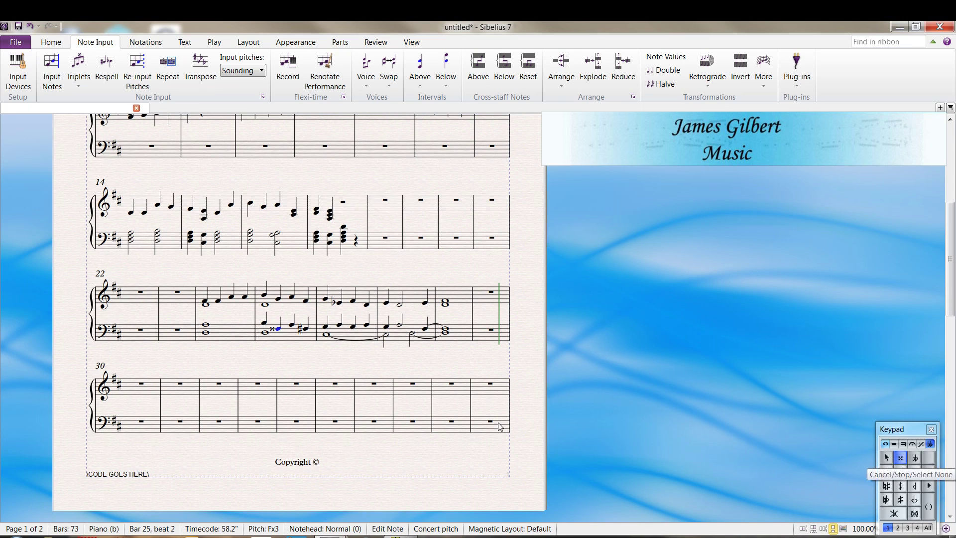
scroll(351, 356, up, 5)
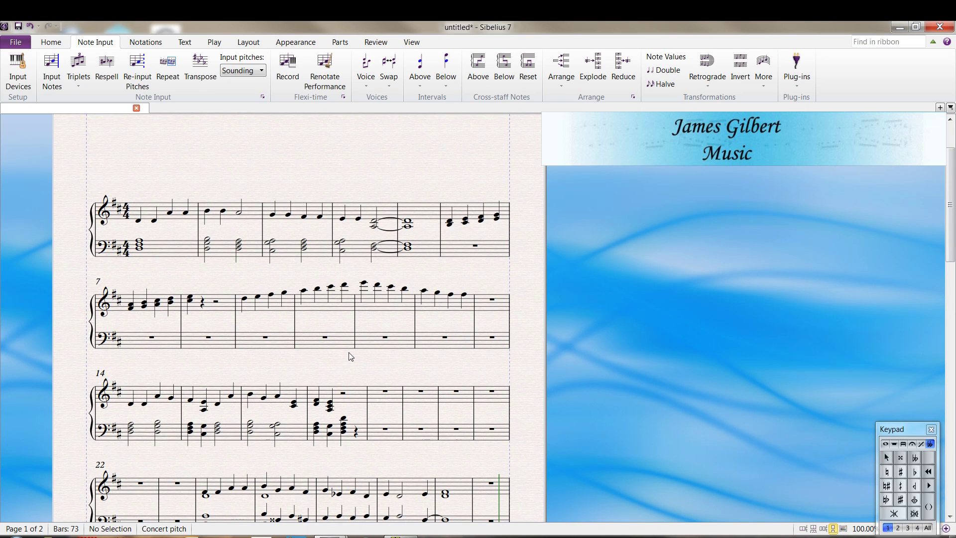
scroll(350, 357, down, 3)
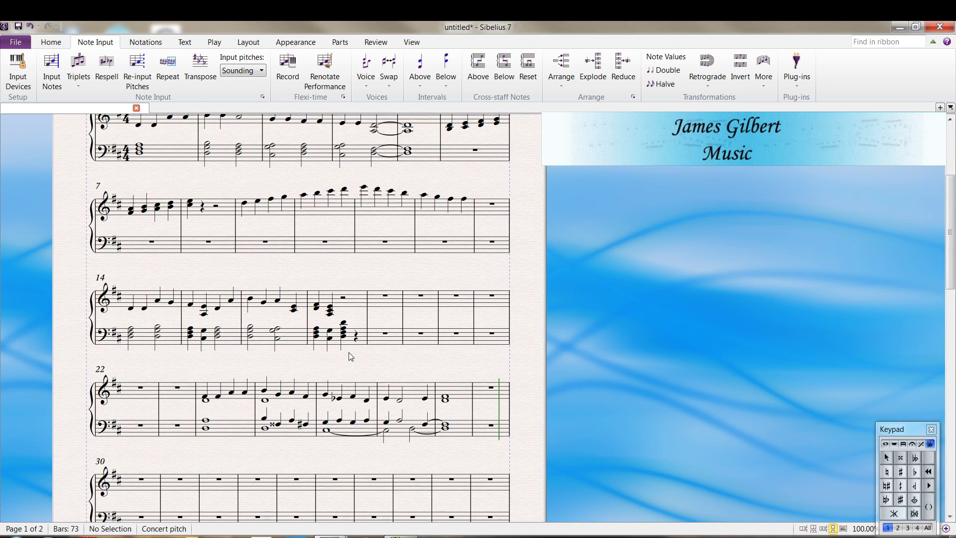
scroll(350, 356, down, 3)
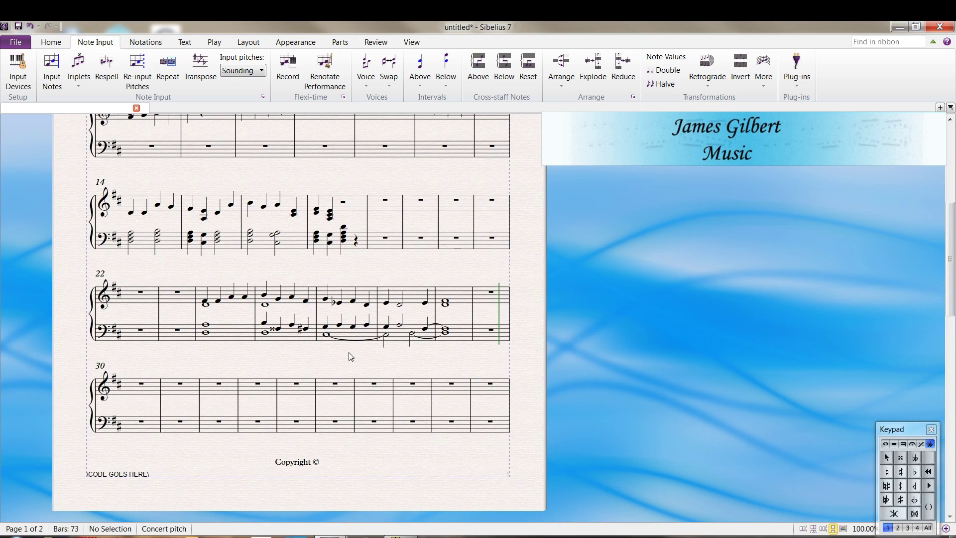
scroll(350, 356, up, 6)
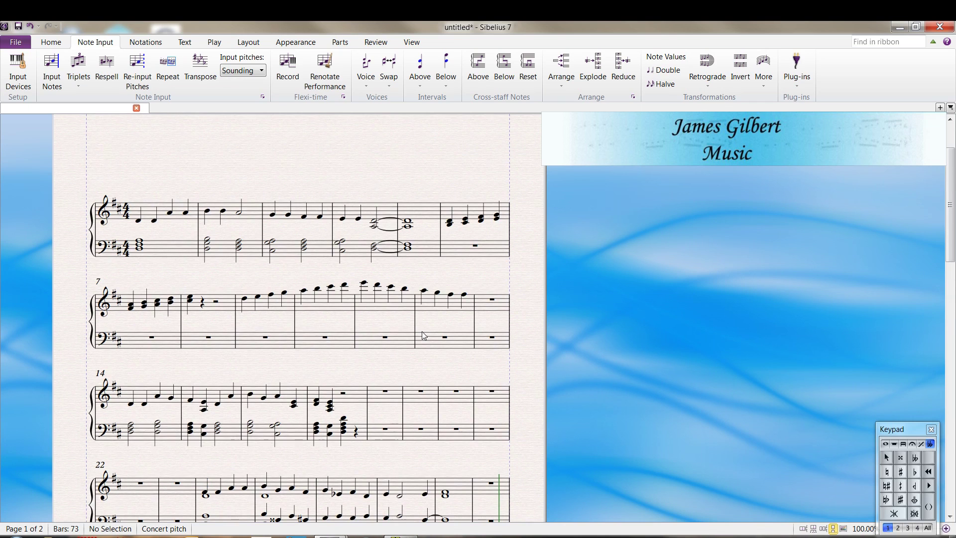